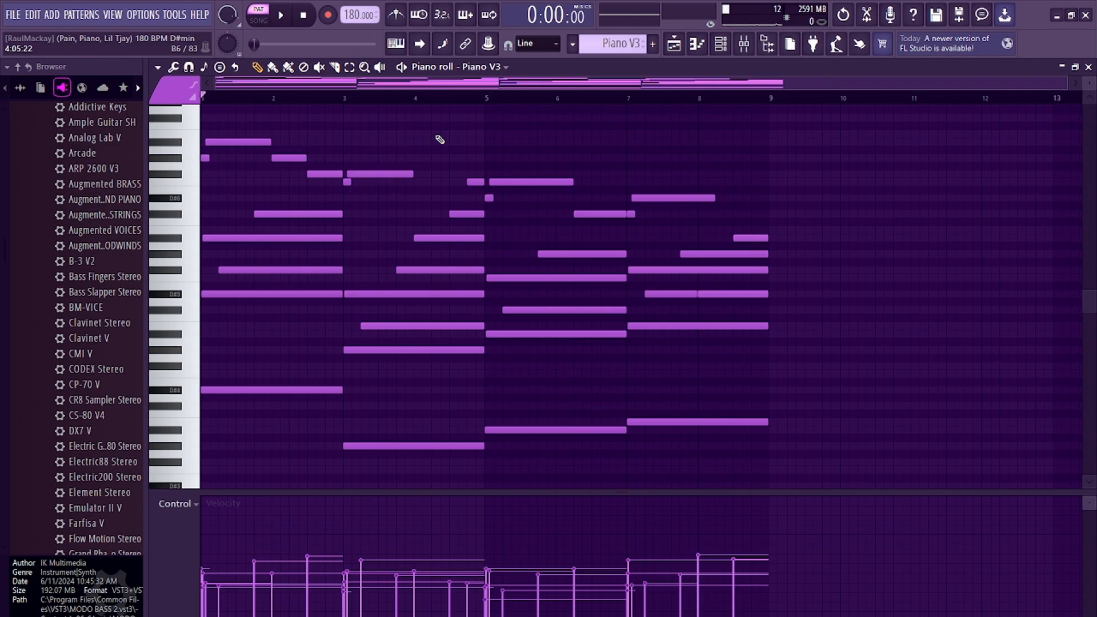
Play back the Piano V3 and ZENOLOGY melody patterns, closing the ZENOLOGY plugin and its piano roll
key("space")
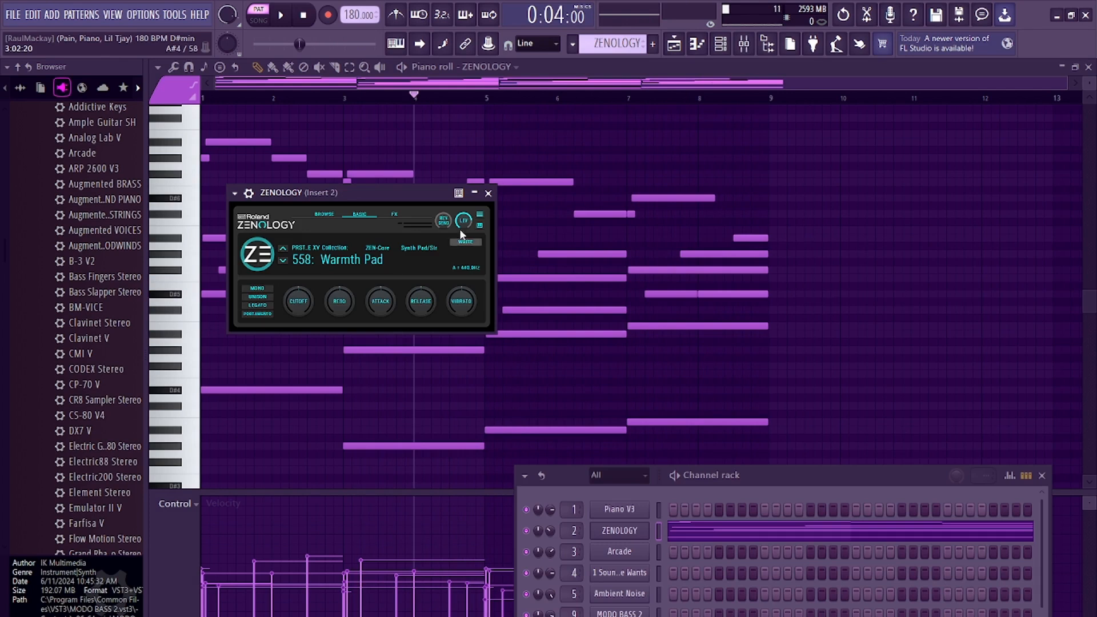
left_click(488, 193)
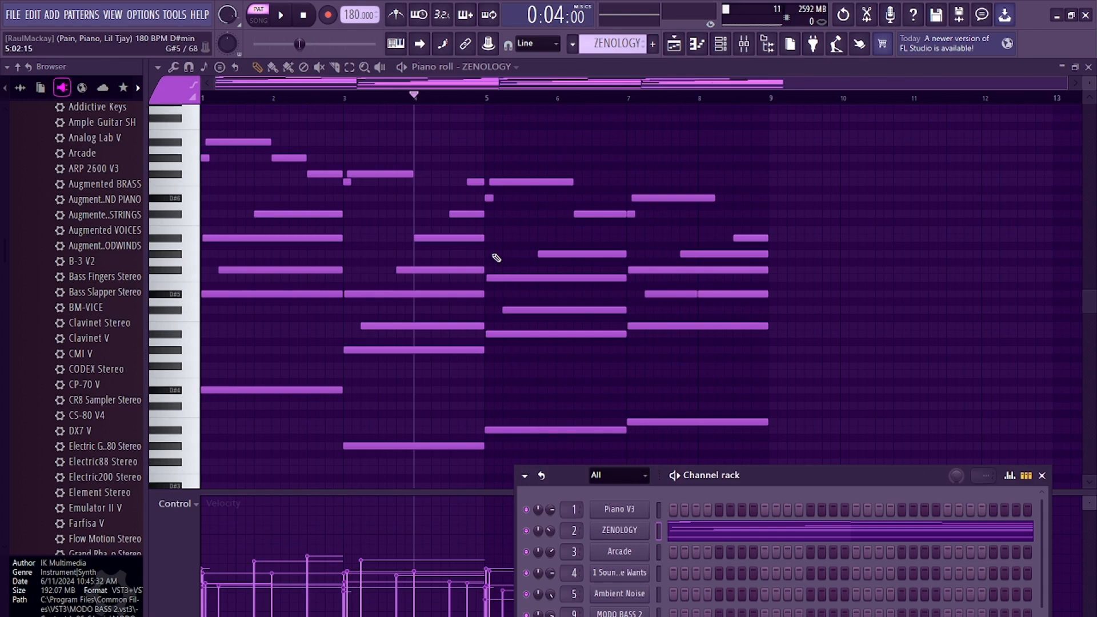
left_click(219, 98)
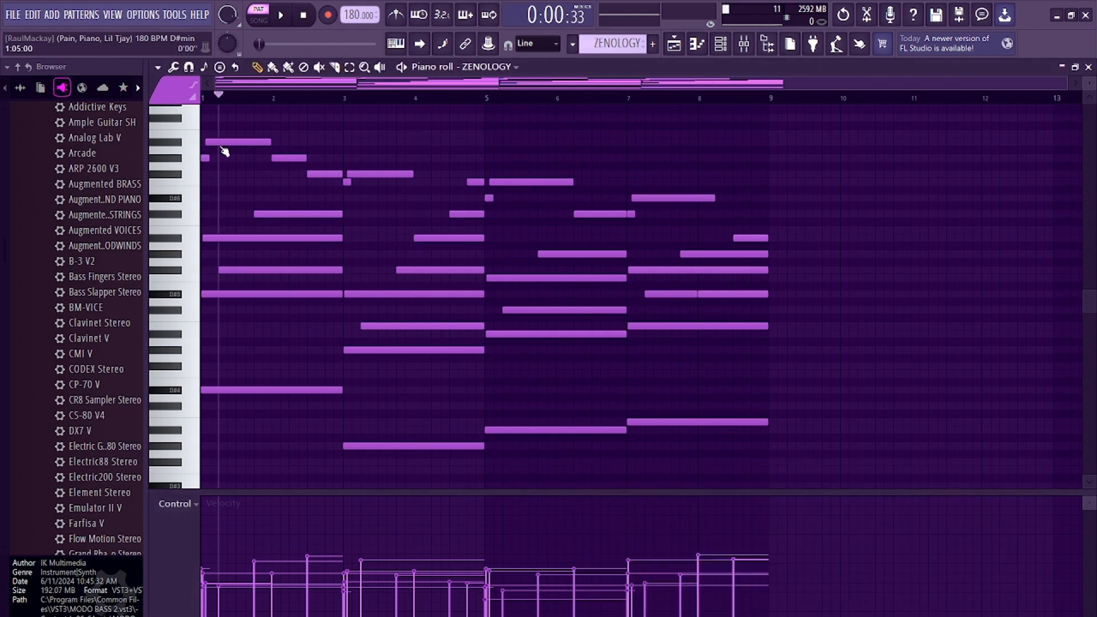
left_click(1088, 67)
key("l")
key("space")
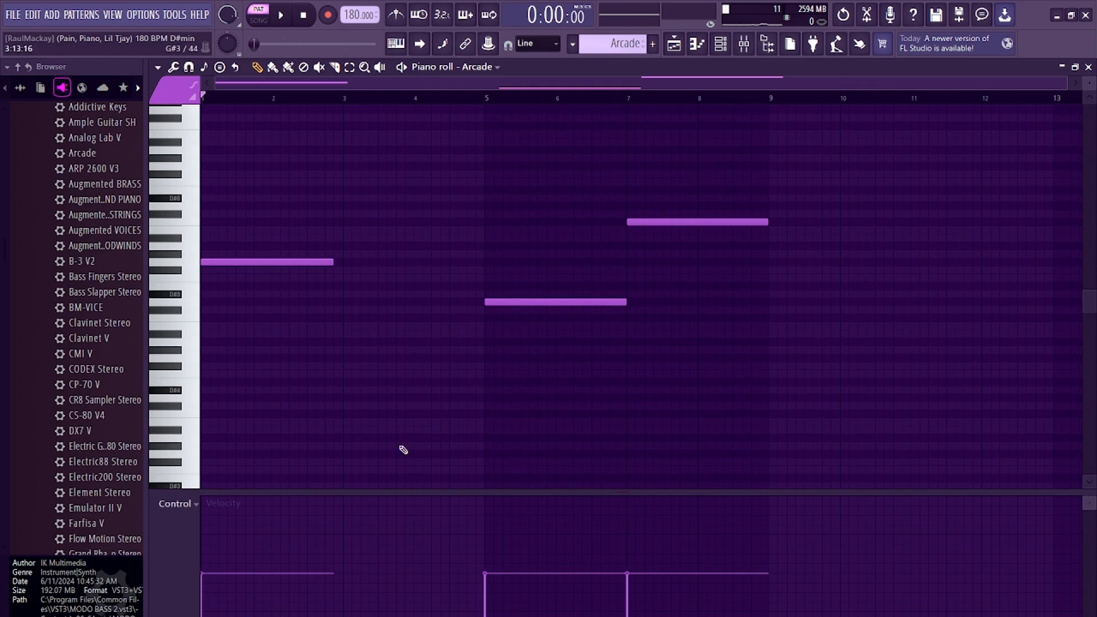
Listen to the Arcade pattern by itself and play it with the piano and ZENOLOGY layers in song mode
key("space")
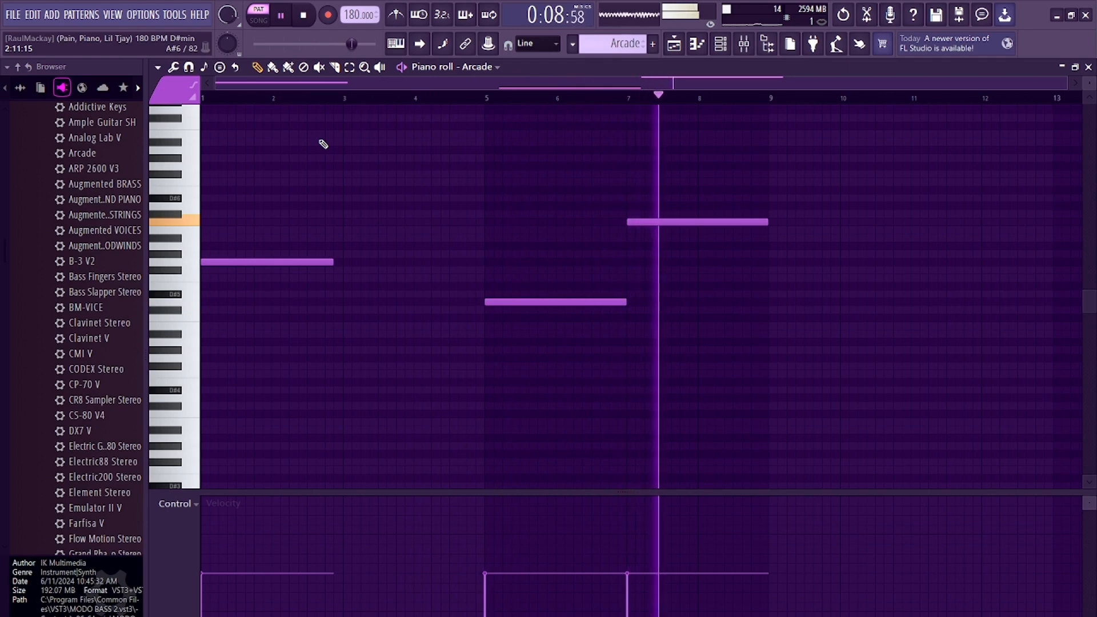
left_click(1089, 67)
left_click(259, 17)
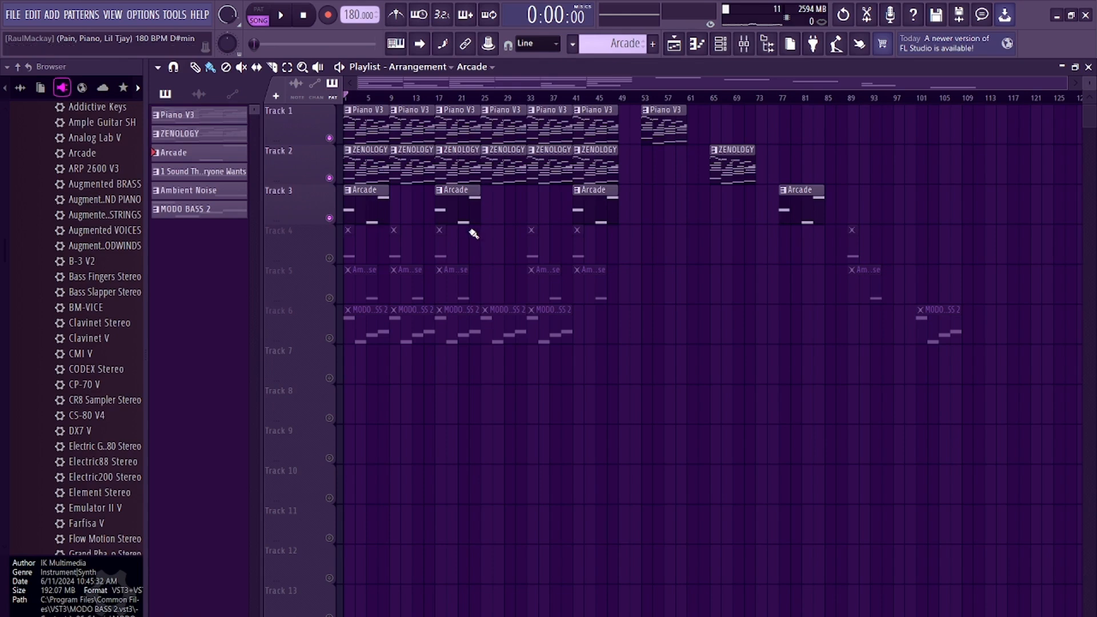
key("space")
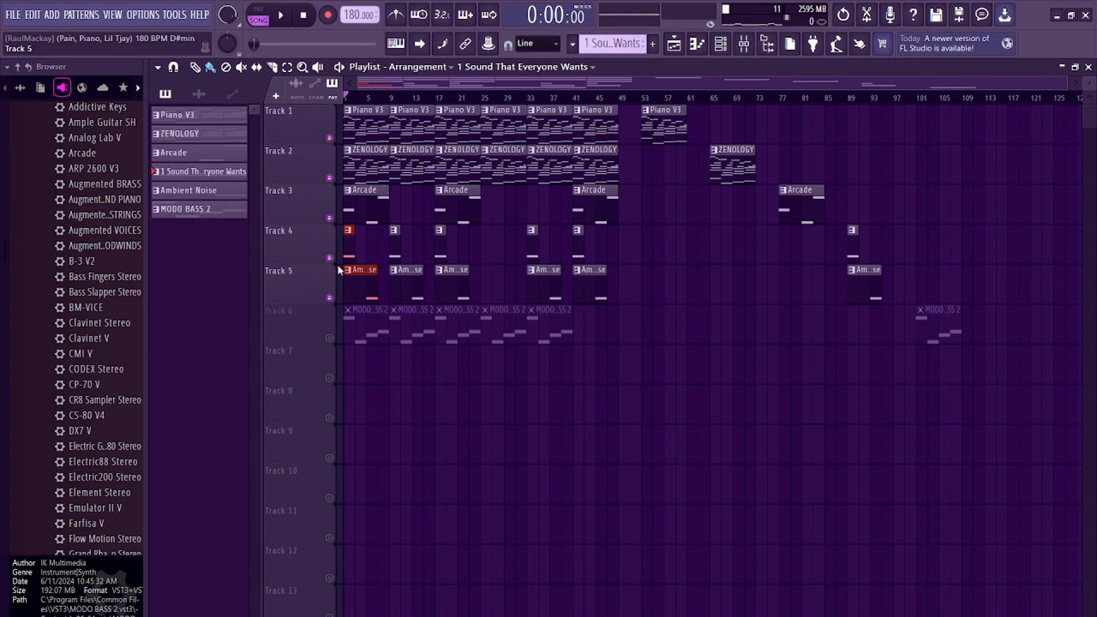
Solo Tracks 4 and 5 for a listen, and play them again with Tracks 1 to 3 unmuted
right_click(329, 258)
left_click(330, 297)
key("space")
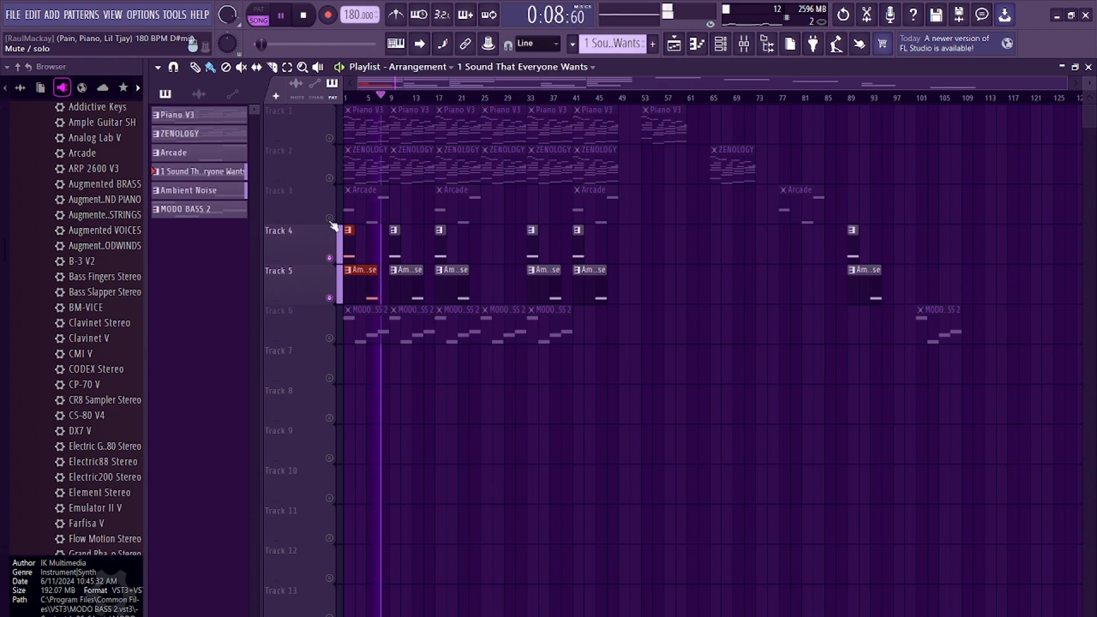
key("space")
left_click_drag(329, 218, 329, 138)
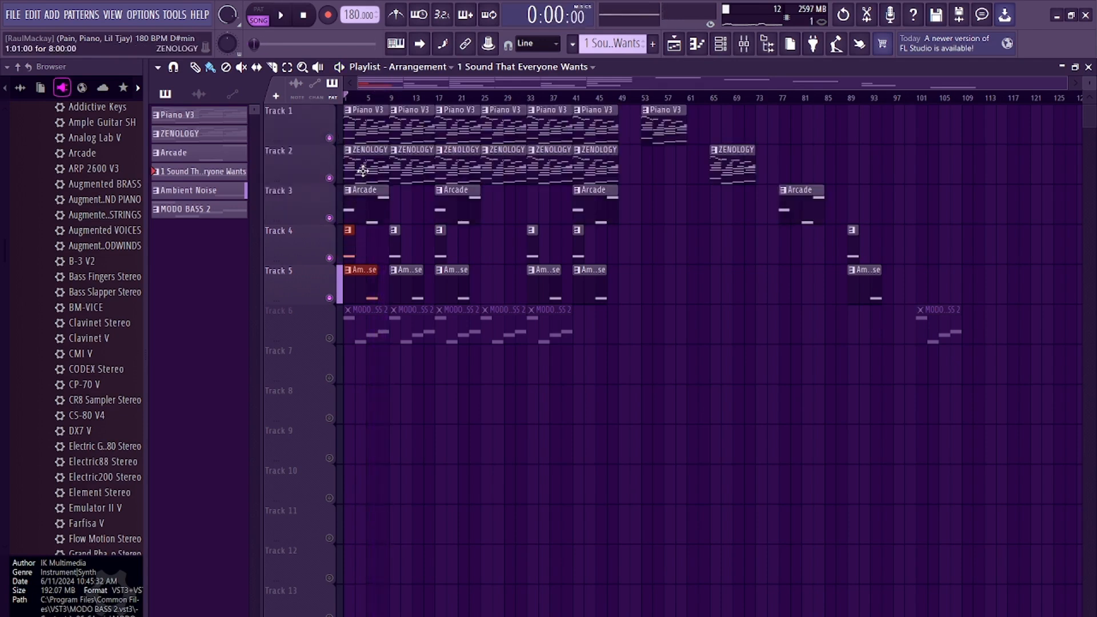
key("space")
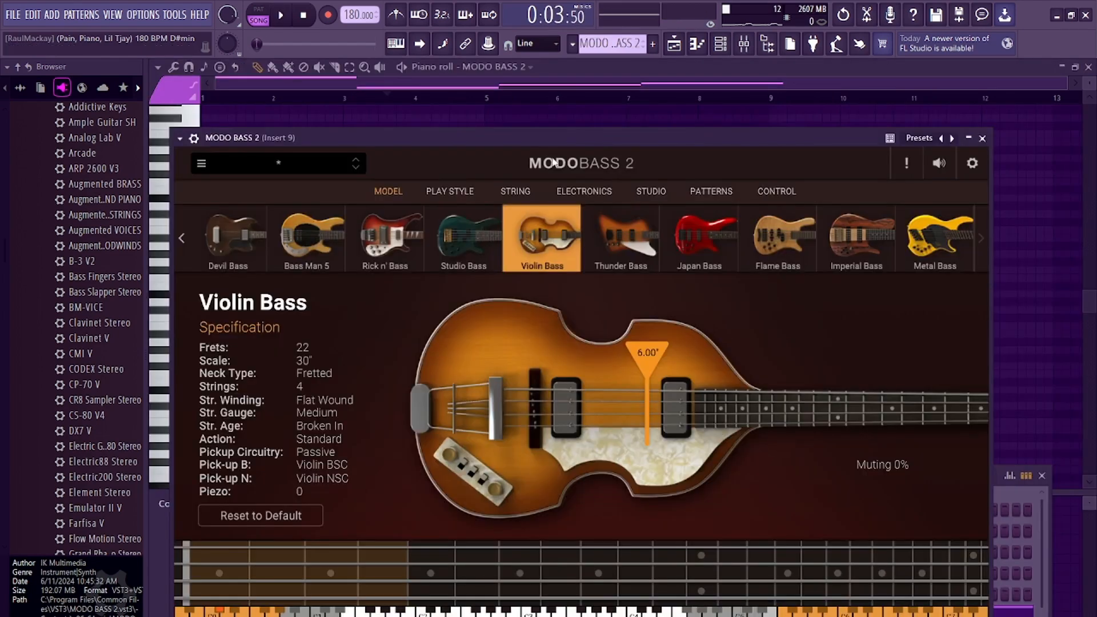
Inspect the MODO BASS 2 Violin Bass model and play its bass line from the start
left_click_drag(558, 140, 589, 110)
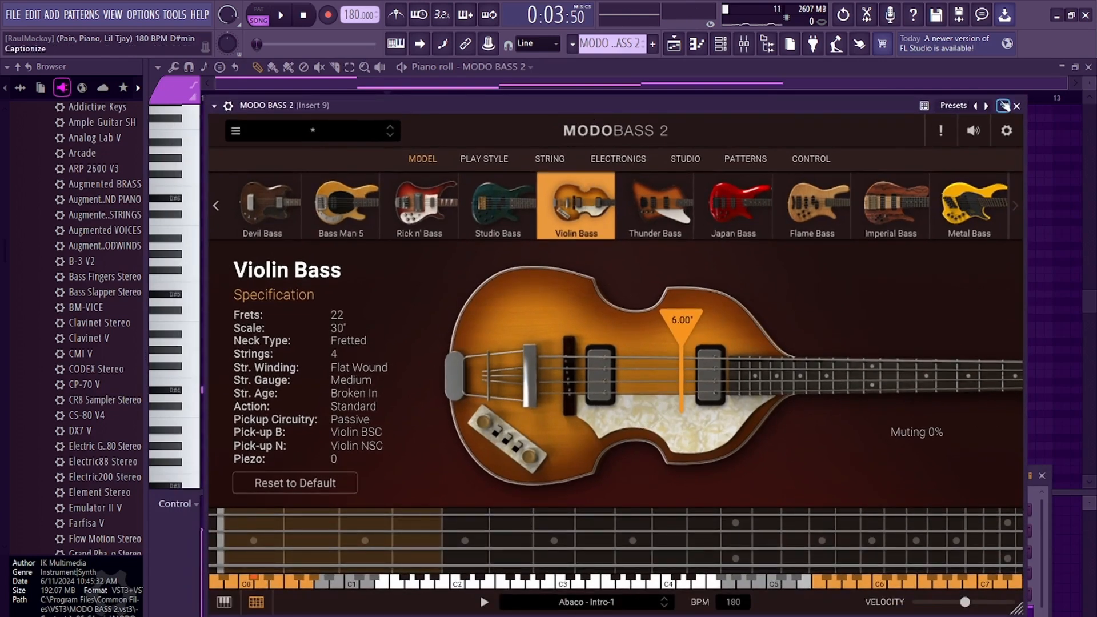
left_click(1017, 106)
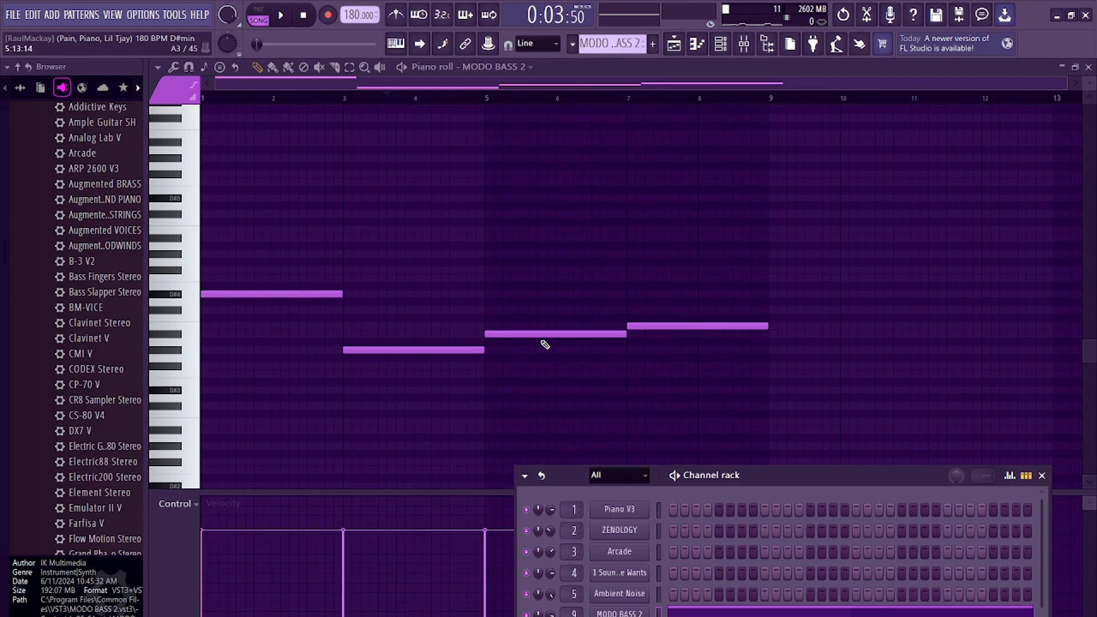
left_click_drag(373, 101, 7, 183)
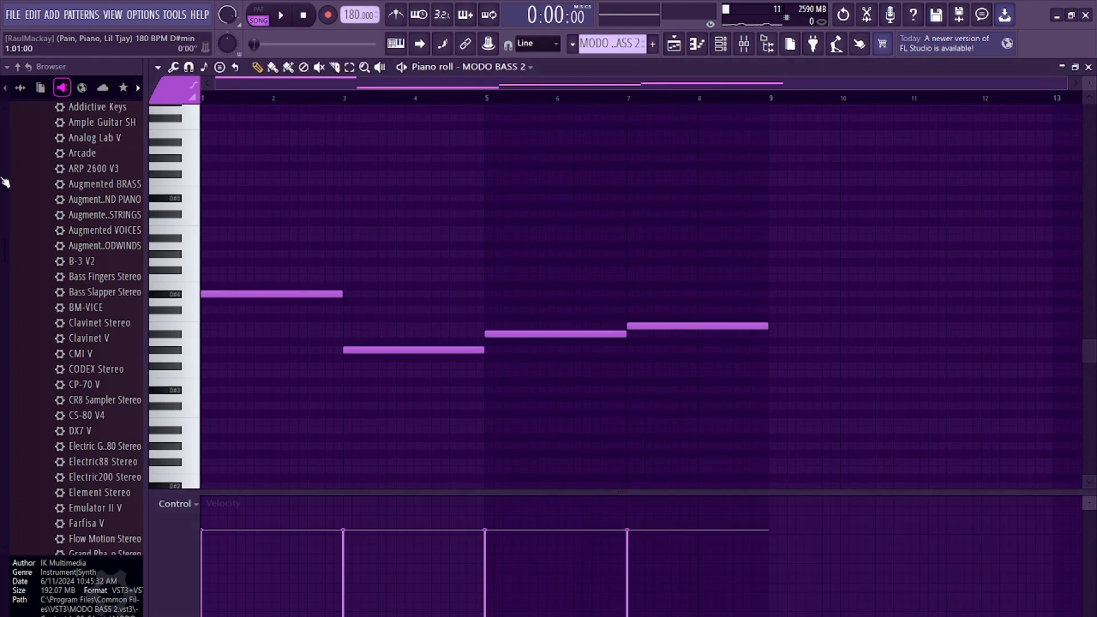
key("space")
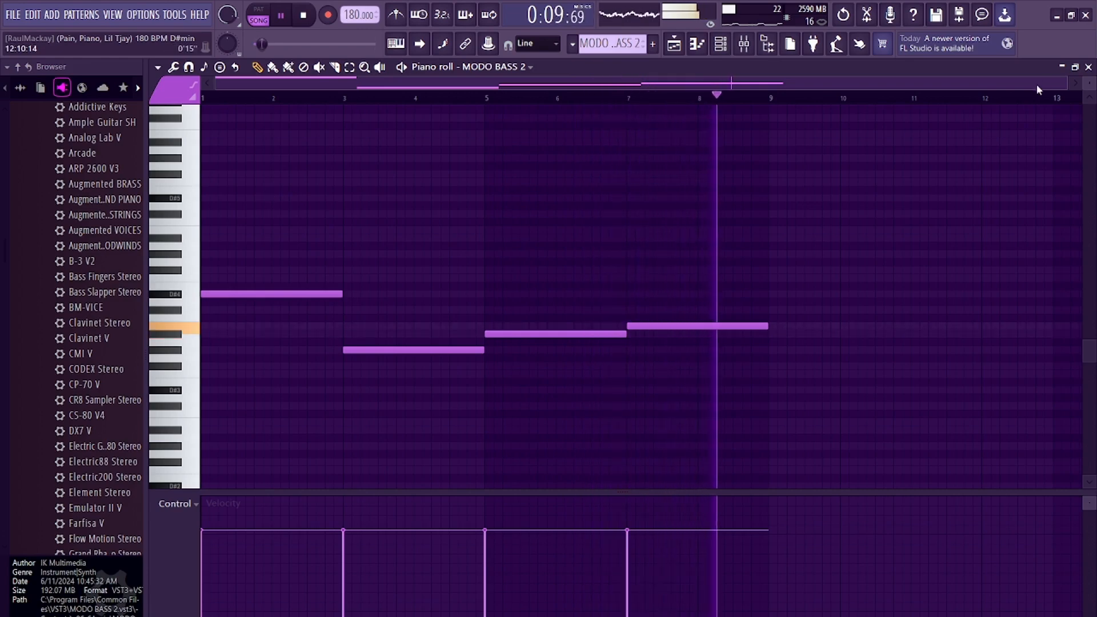
left_click(1088, 68)
key("space")
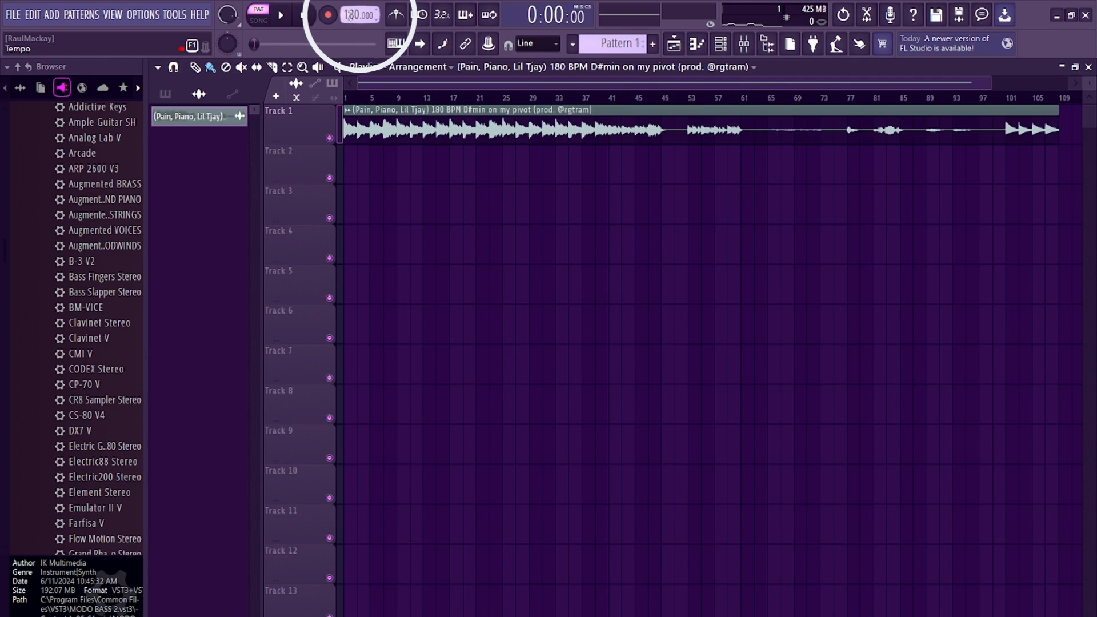
Set the melody audio clip's silence trimming threshold to 100%
double_click(444, 138)
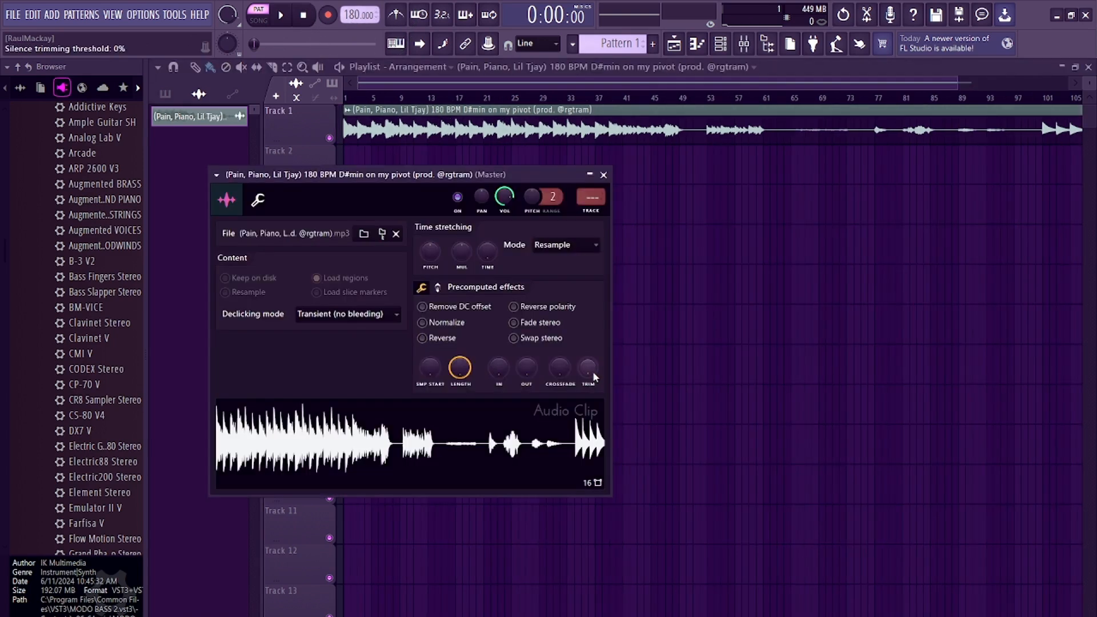
left_click_drag(592, 372, 594, 375)
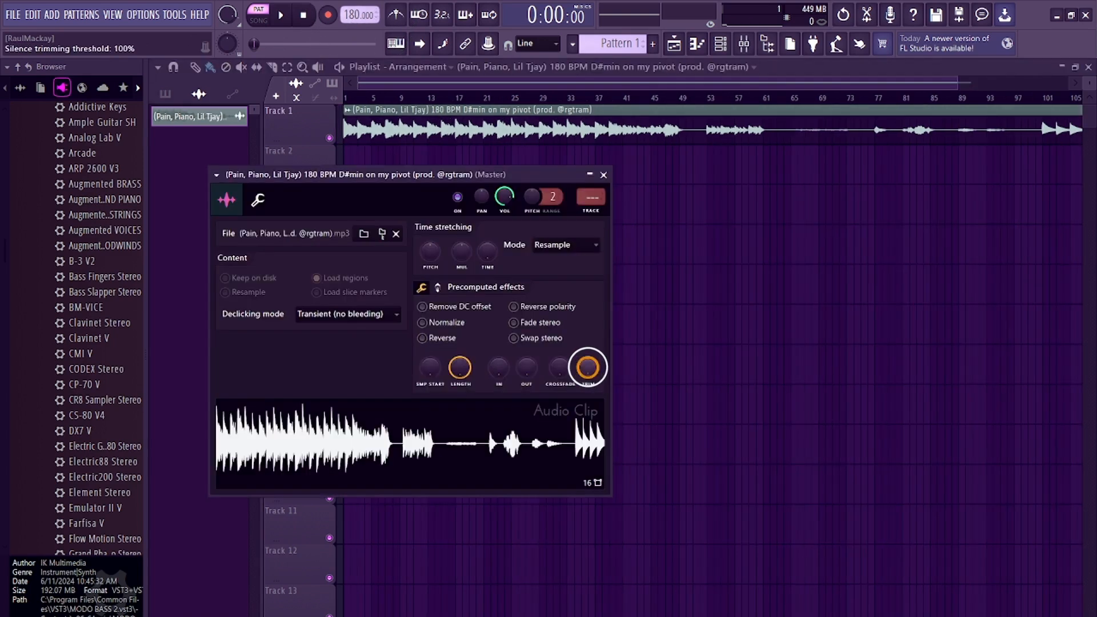
left_click(603, 174)
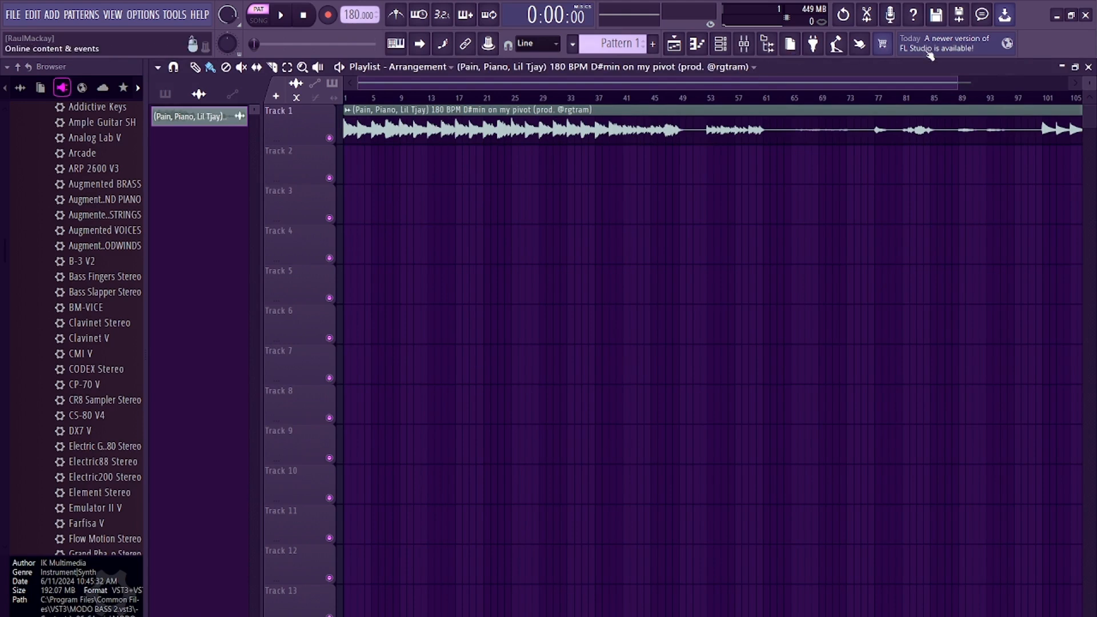
Change the melody audio clip's time-stretching mode to Stretch and close its channel settings
double_click(710, 119)
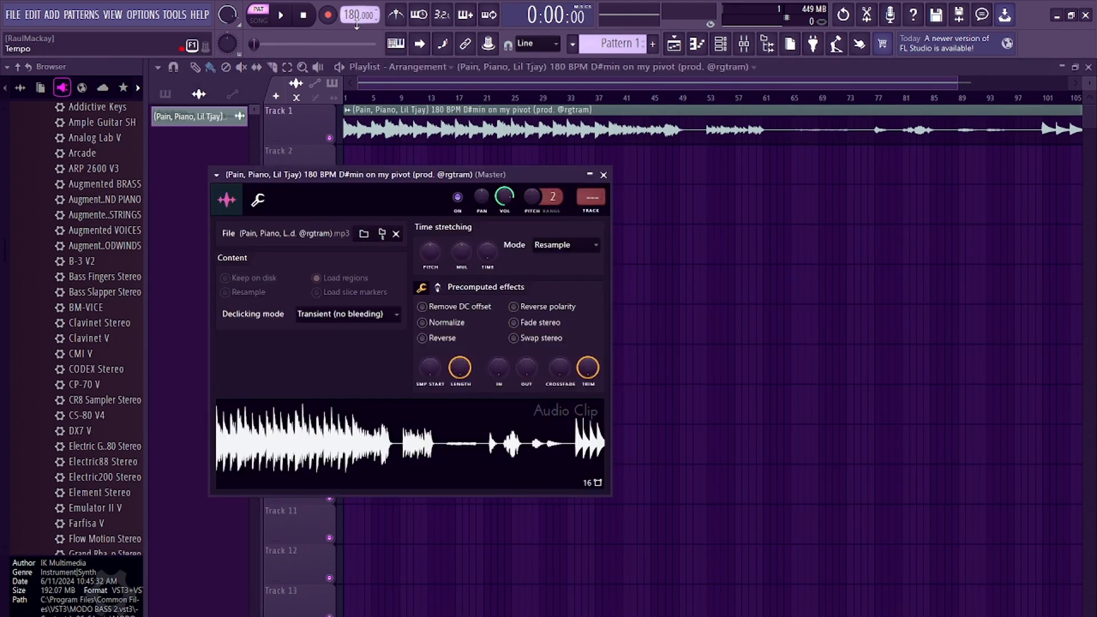
left_click(581, 247)
left_click(567, 285)
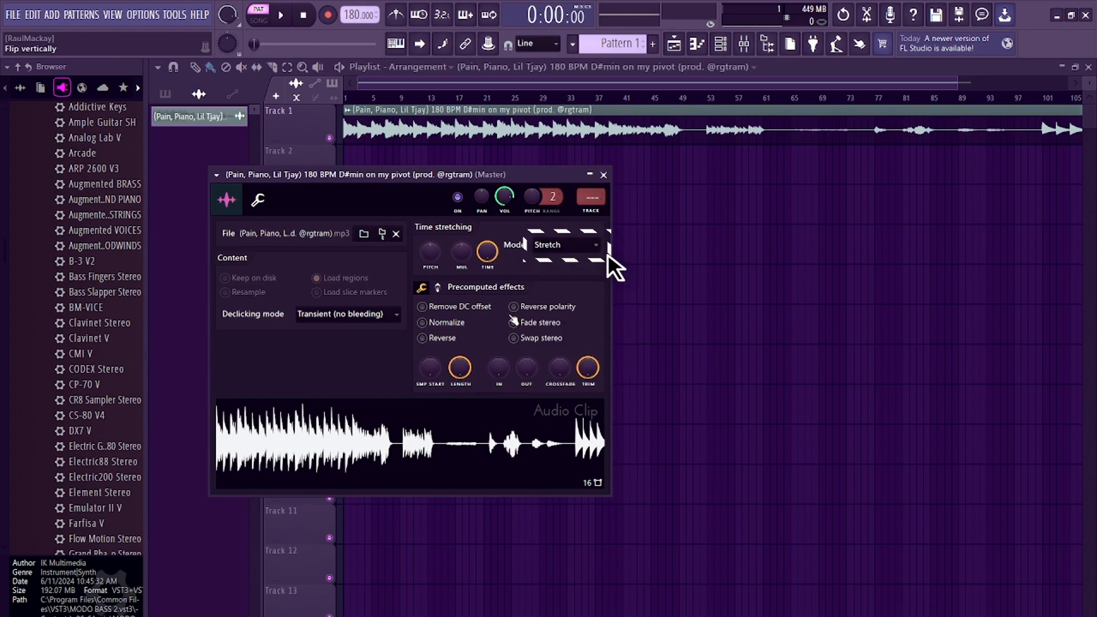
left_click_drag(352, 16, 352, 8)
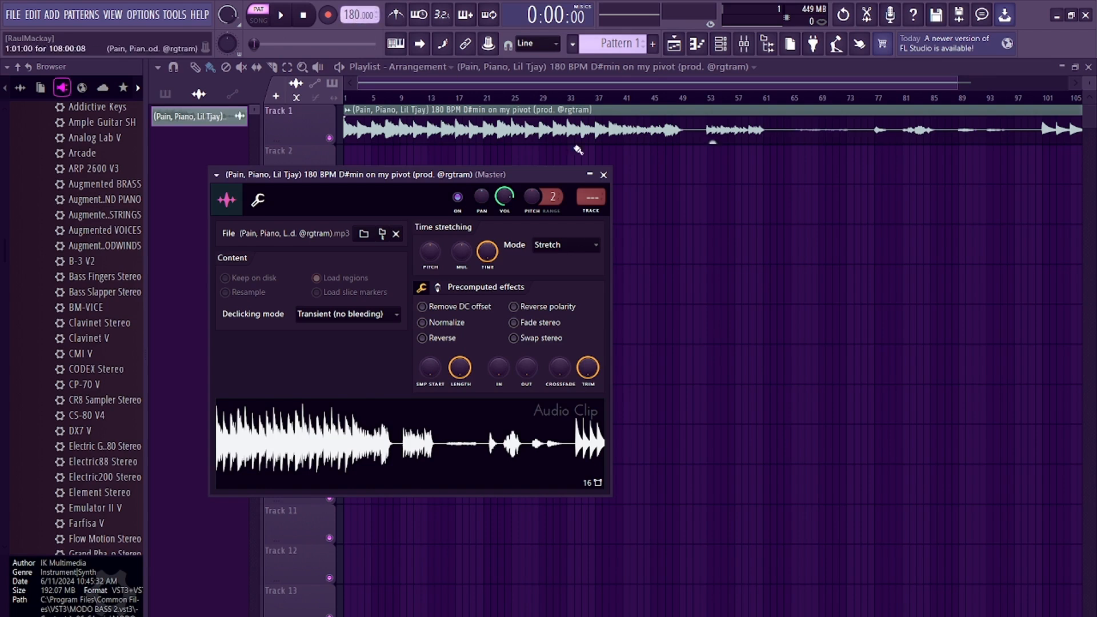
left_click(604, 174)
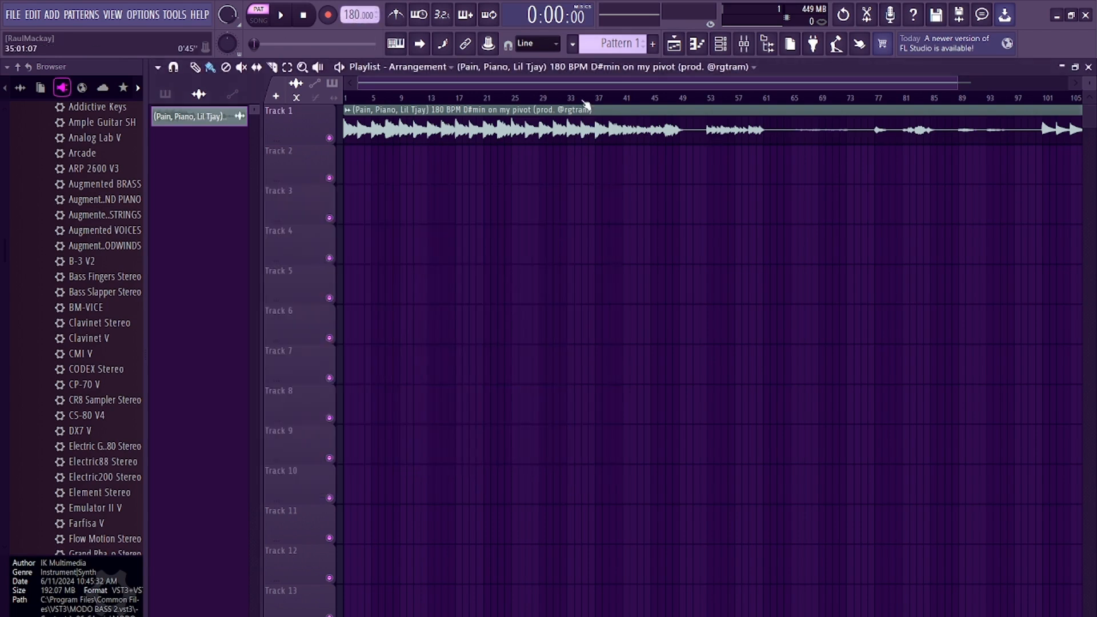
Place Pattern 1 at the start of Track 6, below the stacked audio clips
left_click(793, 142)
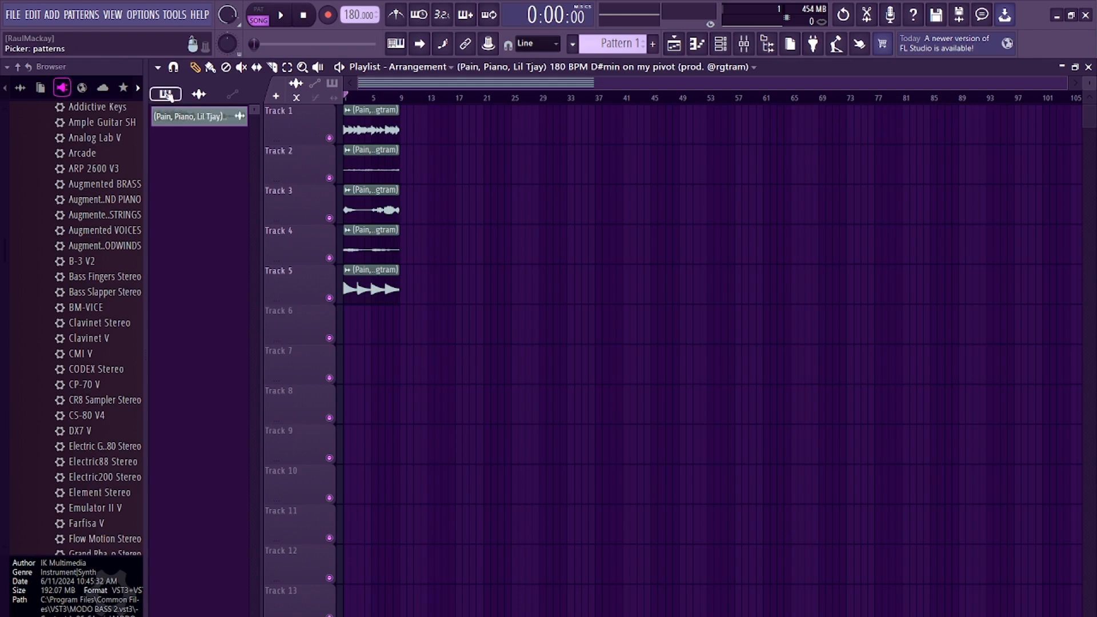
left_click(167, 95)
left_click(200, 121)
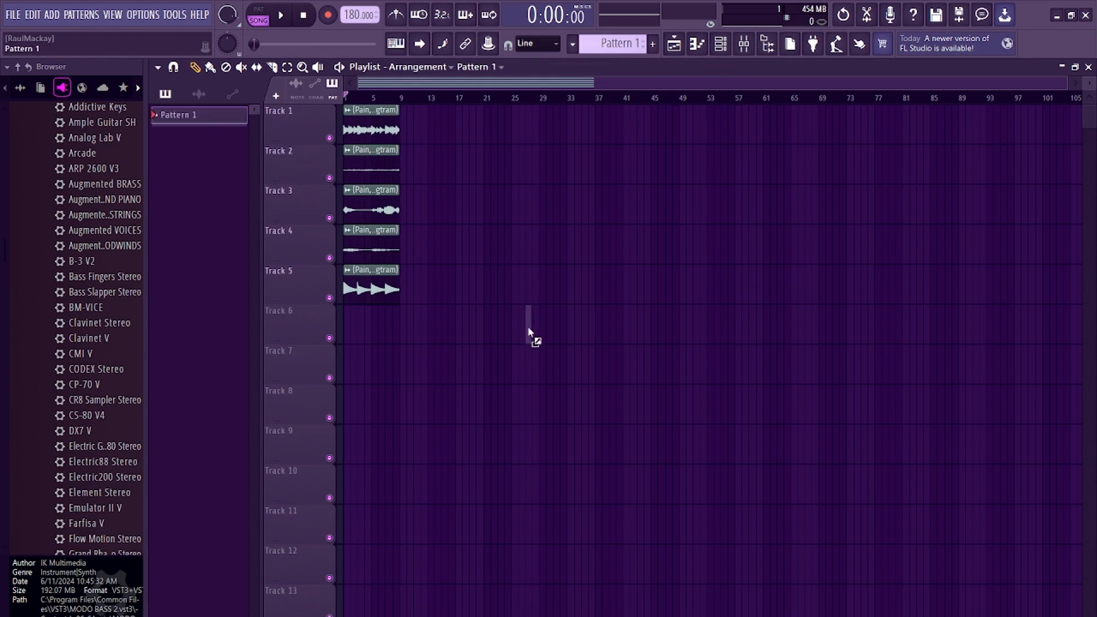
double_click(344, 332)
Route the melody audio clip's channel to mixer Insert 1
double_click(571, 509)
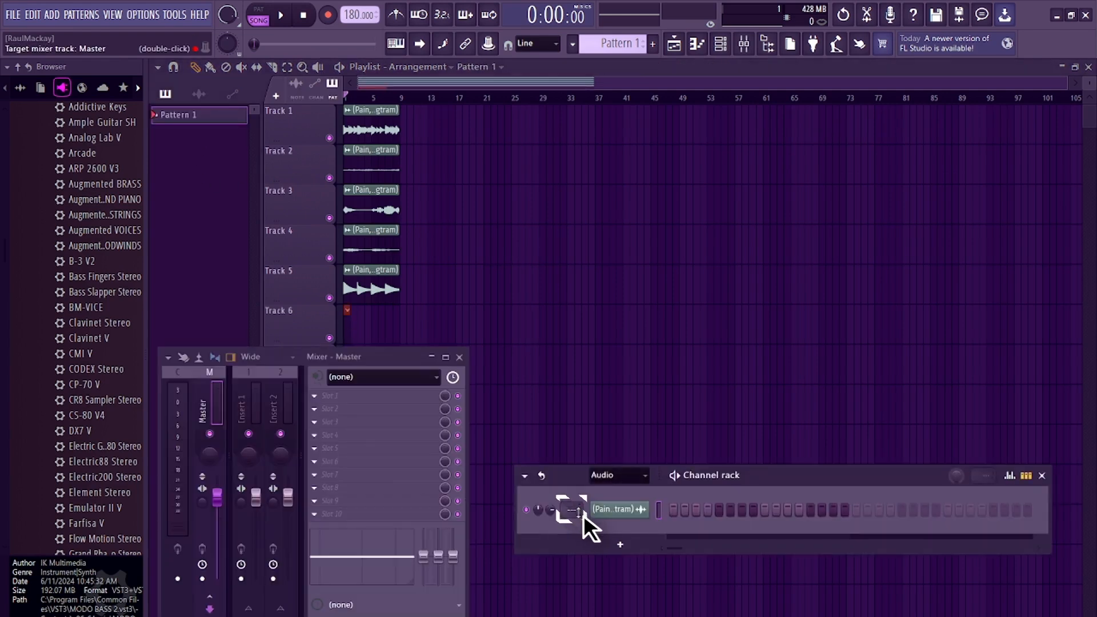
scroll(584, 514, "up", 1)
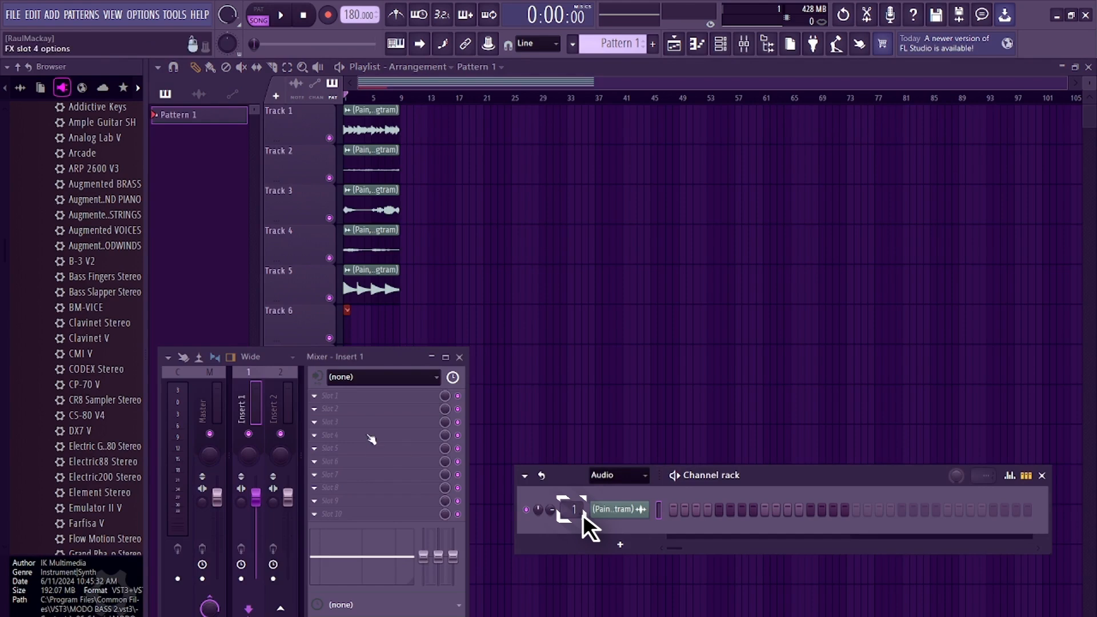
Load Fruity Parametric EQ 2 in Insert 1's first effect slot, with its next preset and the lowest band moved to a higher frequency
left_click(371, 396)
mouse_move(500, 189)
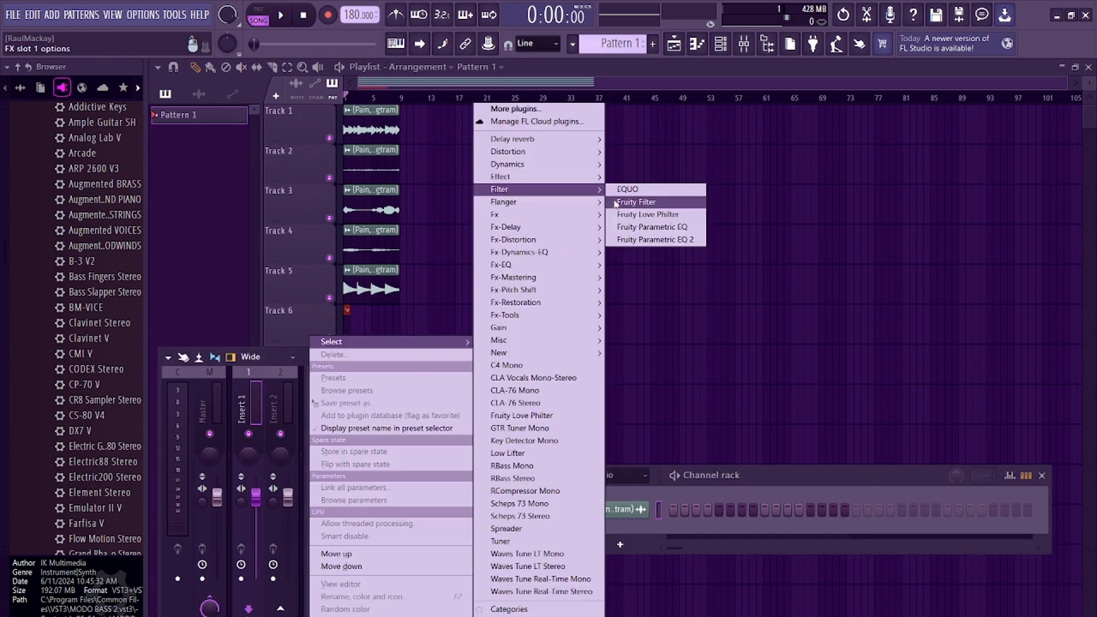
left_click(646, 240)
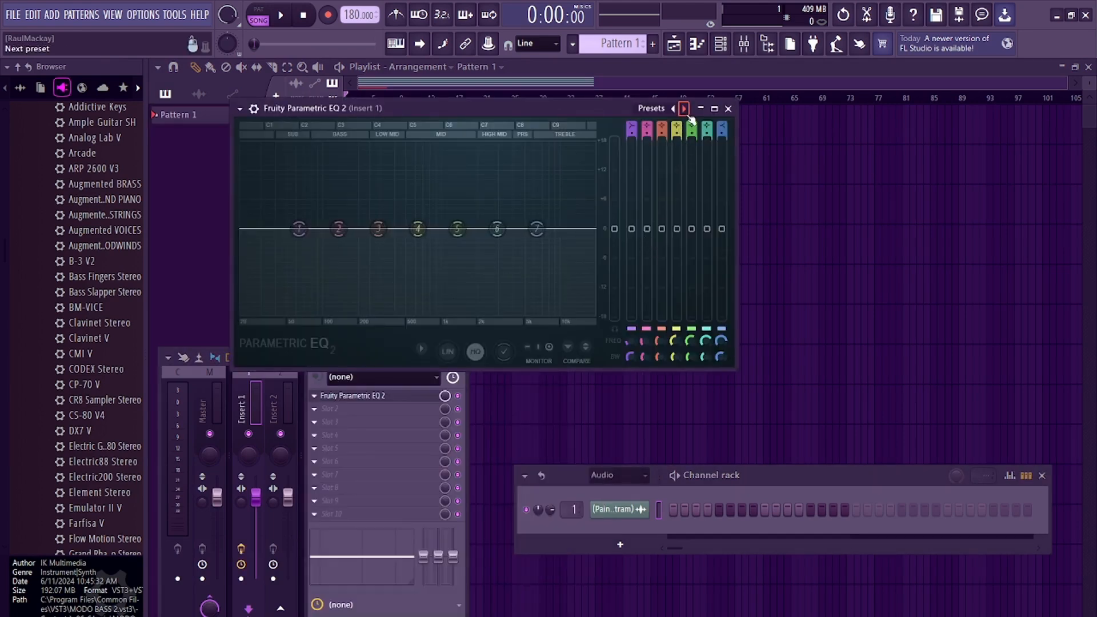
left_click(684, 109)
left_click_drag(245, 229, 343, 229)
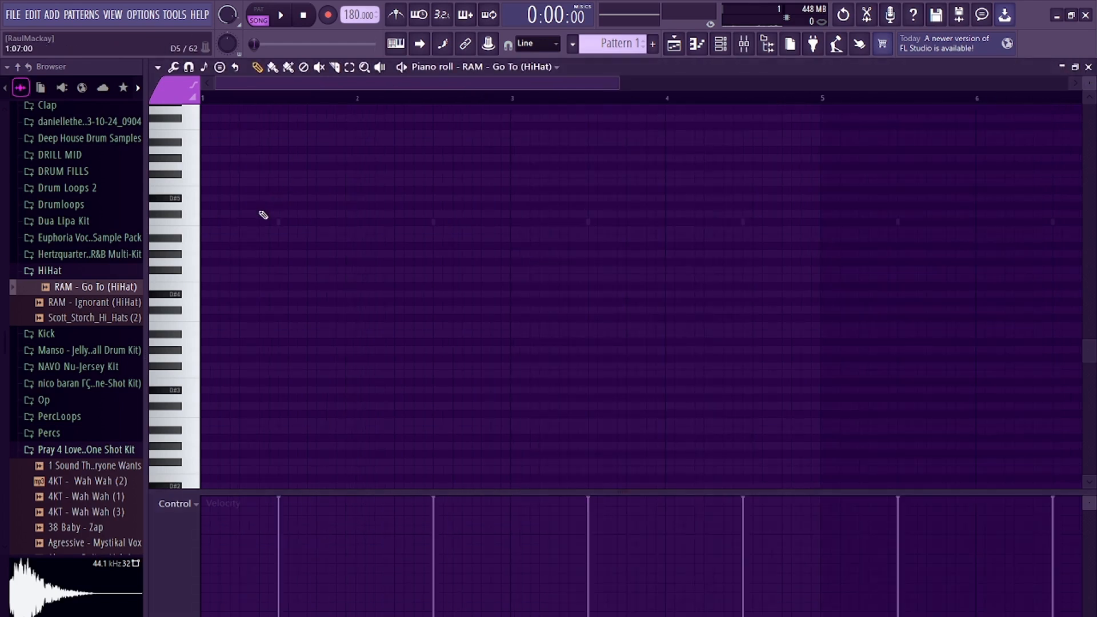
Draw bar 1 hi-hat hits on C5 at steps 1, 9, 11, 15 and 16, one on C4 at step 5, and one opening bar 2
left_click_drag(250, 222, 201, 224)
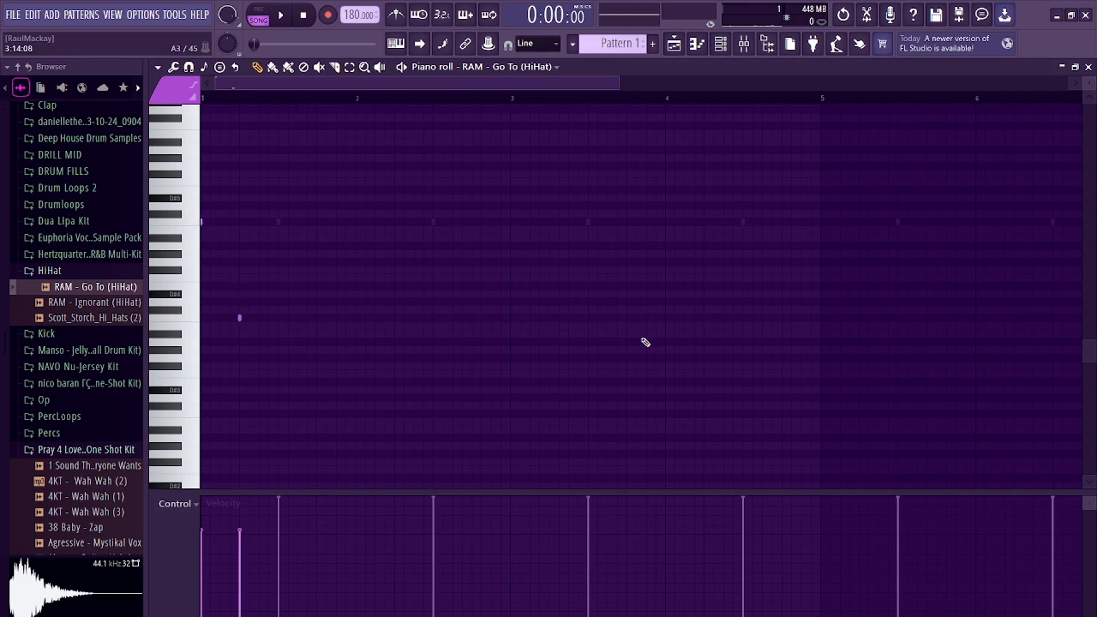
key("space")
left_click(336, 222)
left_click(345, 222)
left_click(356, 222)
key("space")
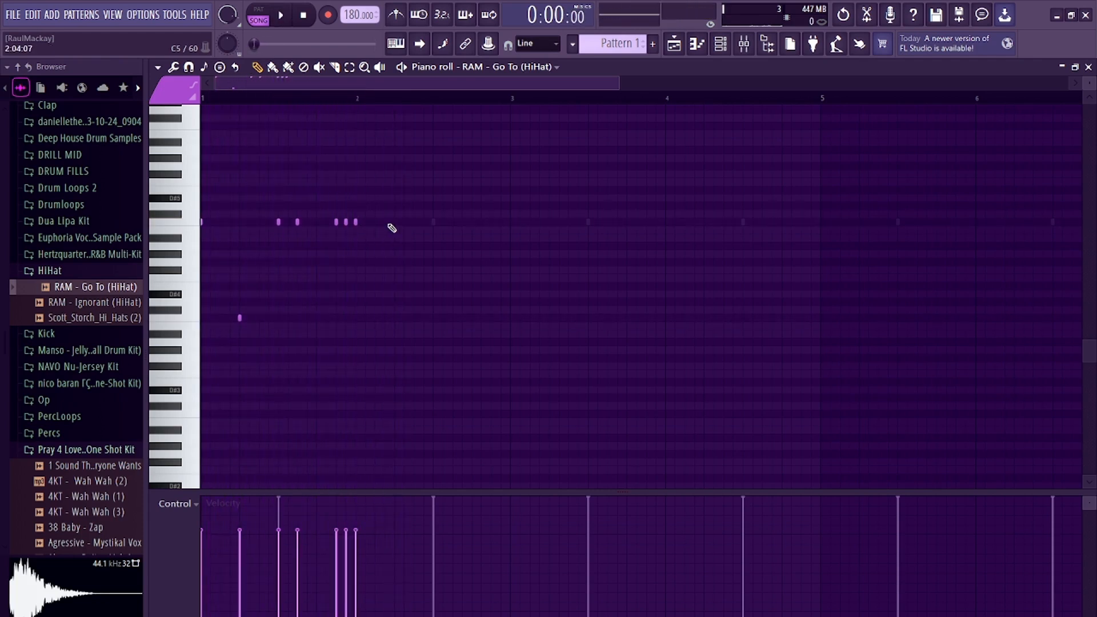
Add C5 hi-hat hits at steps 3, 5 and 9 of bar 2 while checking the rhythm in playback
left_click_drag(393, 223, 396, 224)
key("space")
left_click(376, 222)
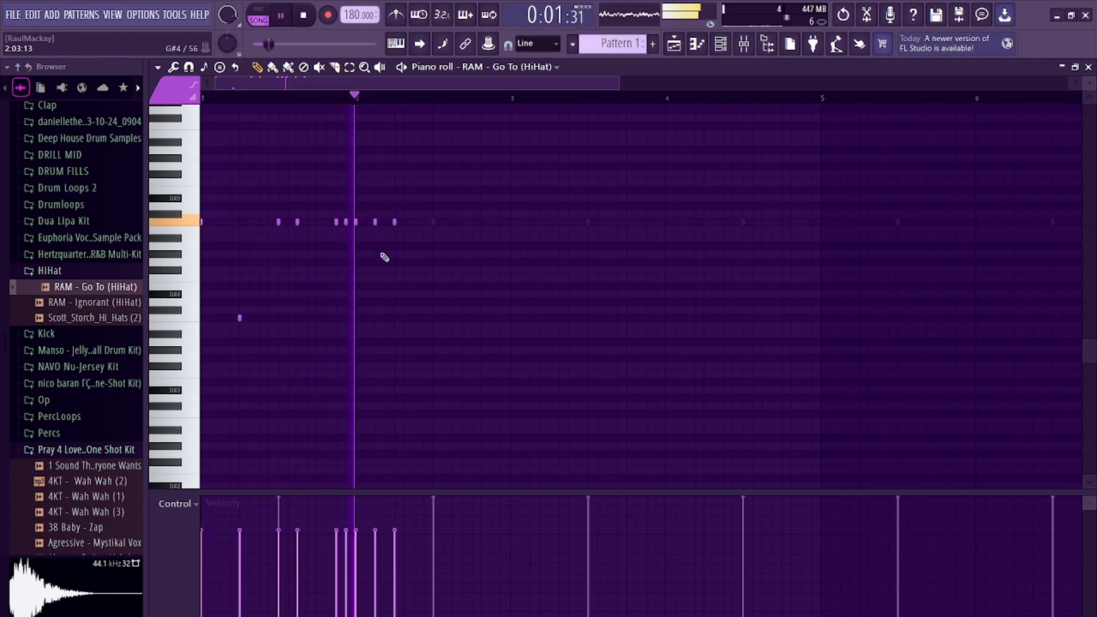
left_click(434, 222)
Add bar 3 hi-hat hits on C5 at steps 1, 9 and 13, plus a lower D#4 hit at step 5
left_click(511, 222)
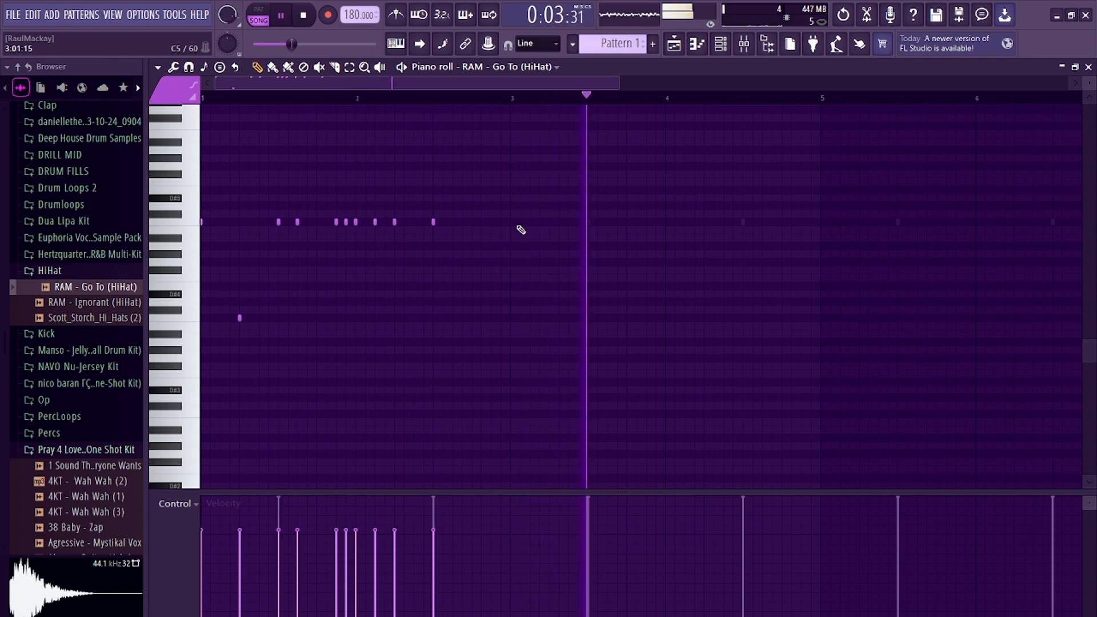
left_click(569, 294)
left_click(586, 222)
left_click(627, 221)
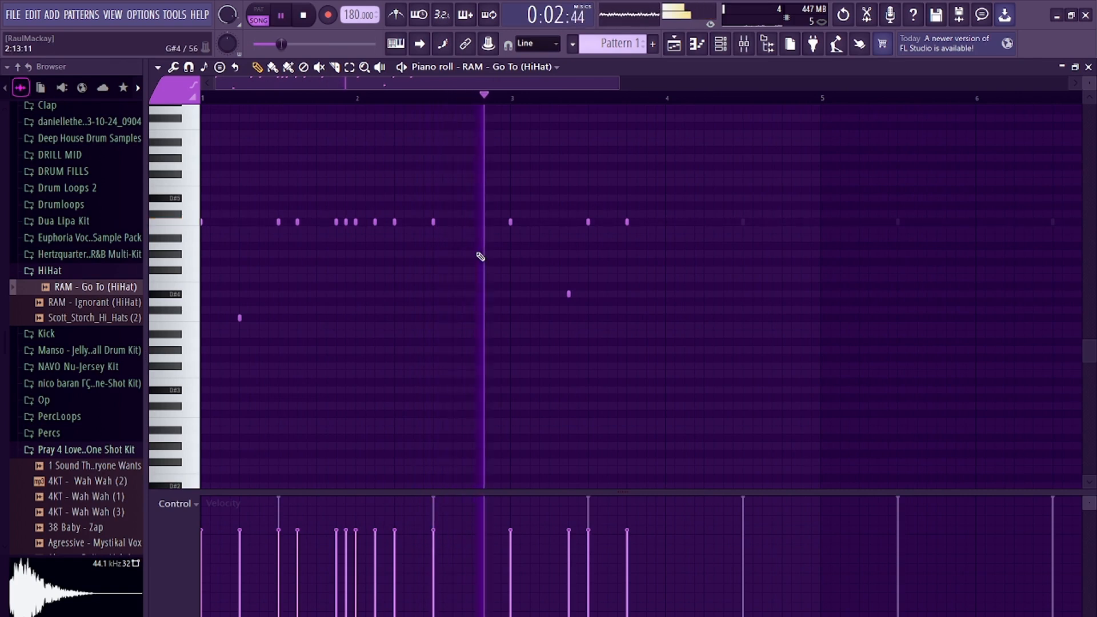
left_click(549, 294)
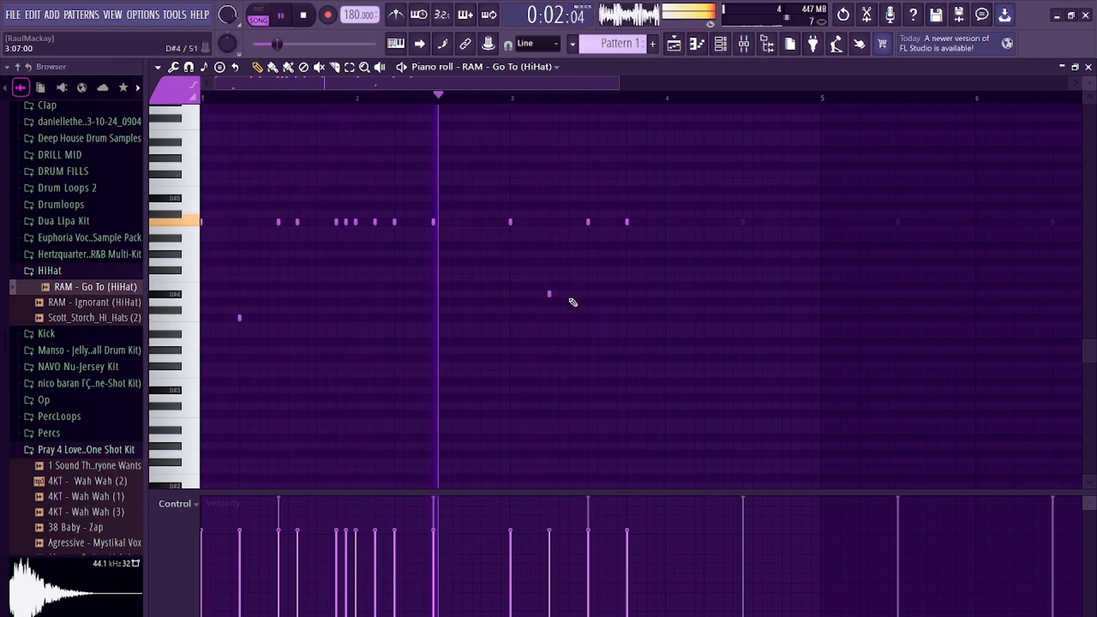
Fill bar 3 steps 13 to 15 with a roll of four evenly spaced C5 hi-hat hits, using 1/3 step snapping
key("space")
left_click(637, 222)
left_click(647, 222)
key("space")
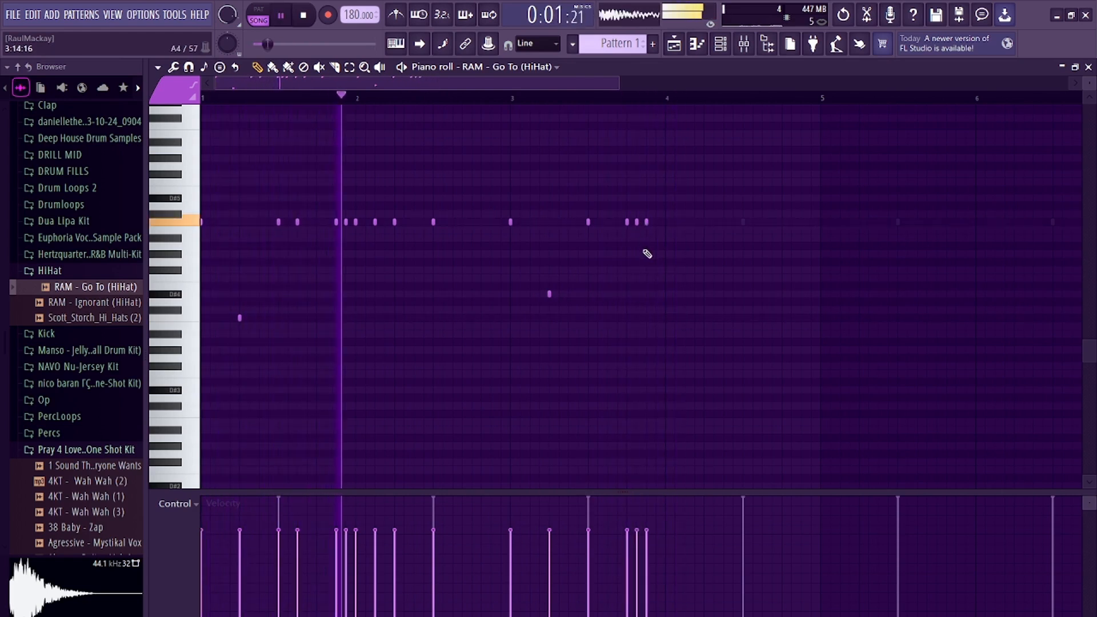
left_click(189, 67)
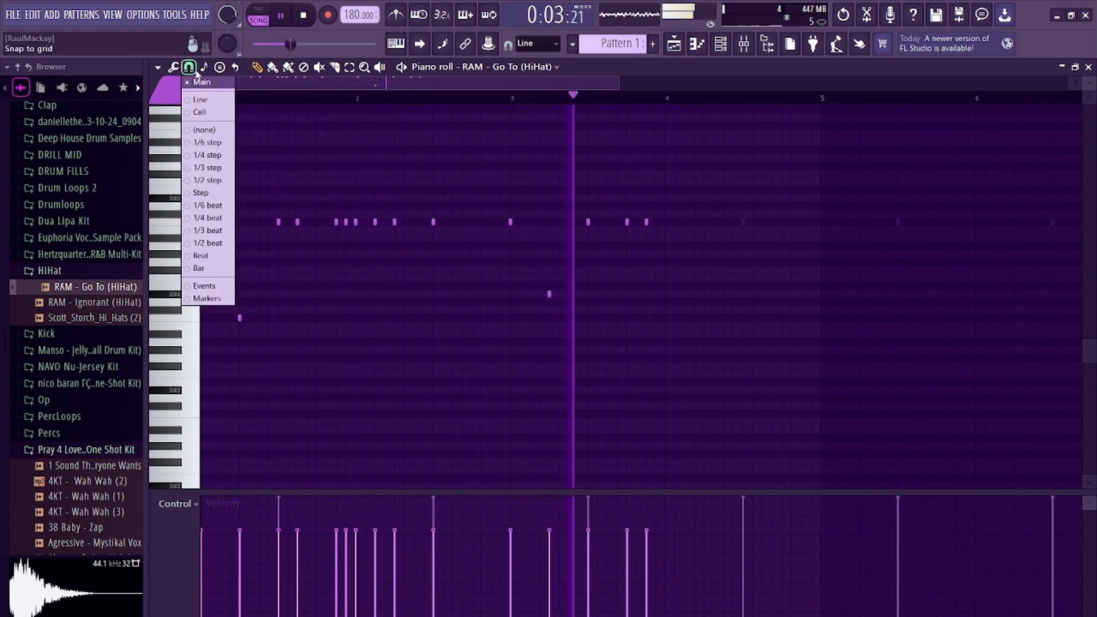
left_click(217, 162)
key("space")
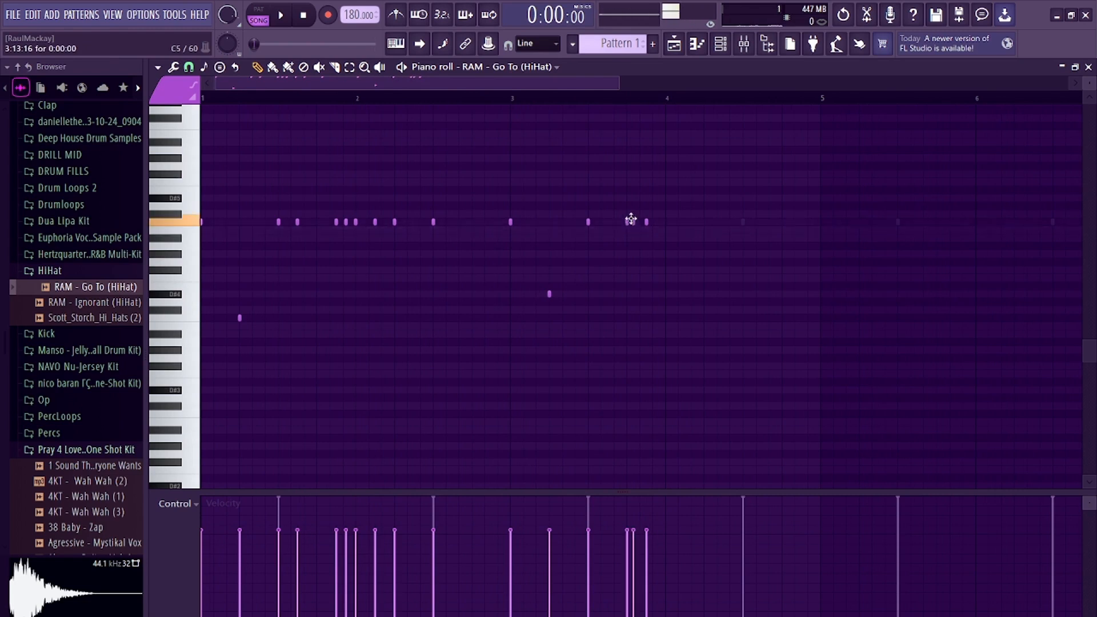
key("space")
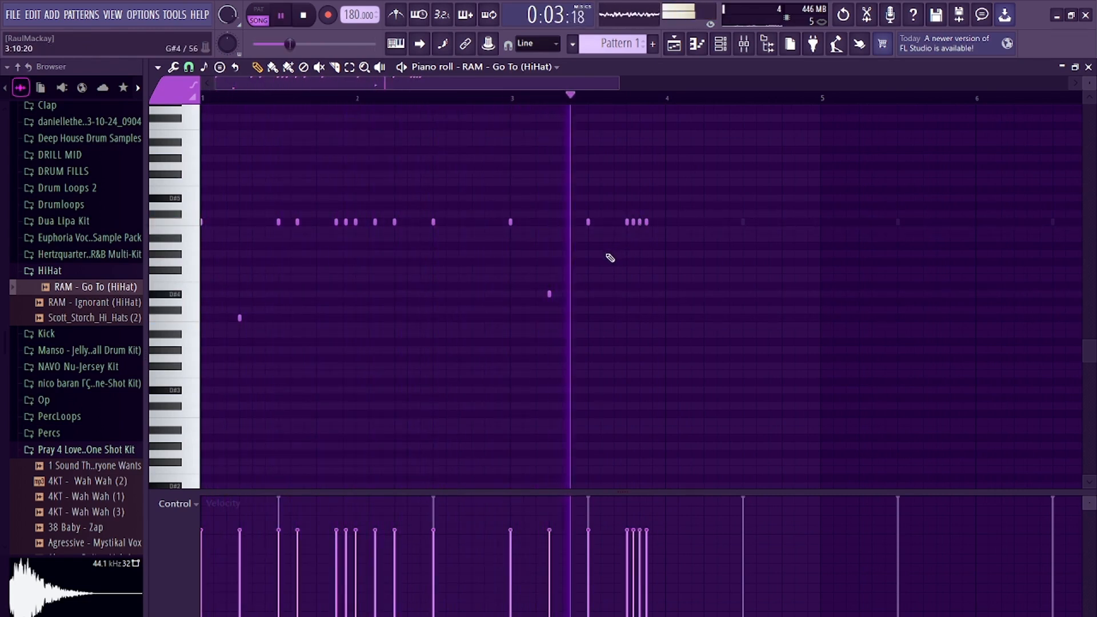
Add bar 4 hi-hat hits on C5 at steps 3, 5, 9 and 13, and duplicate the four-bar pattern into bars 5 to 8
left_click(683, 222)
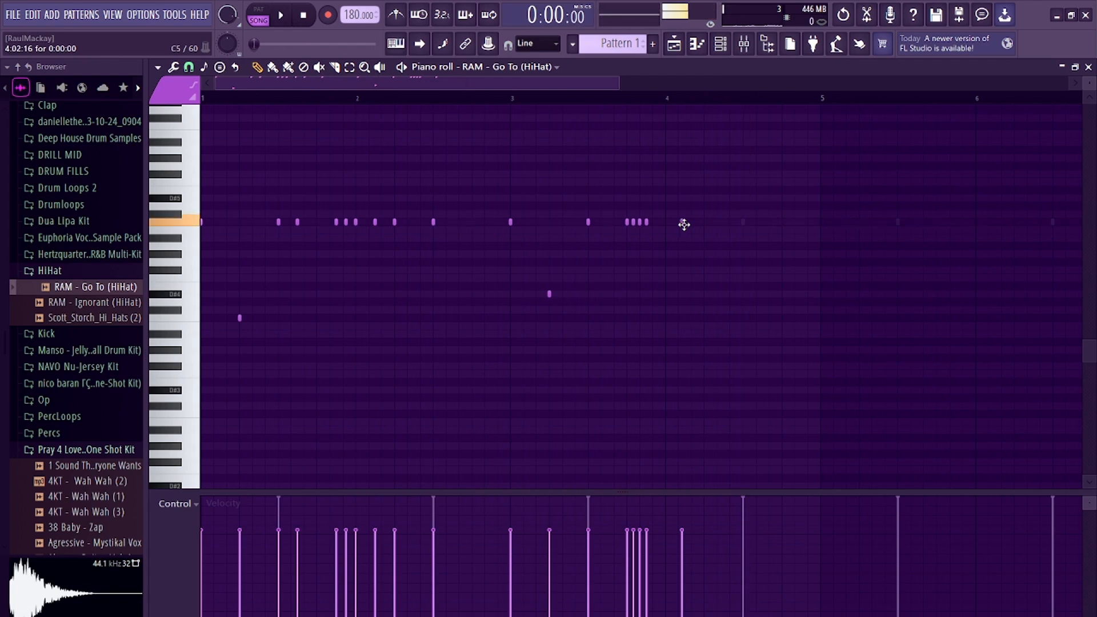
left_click(704, 222)
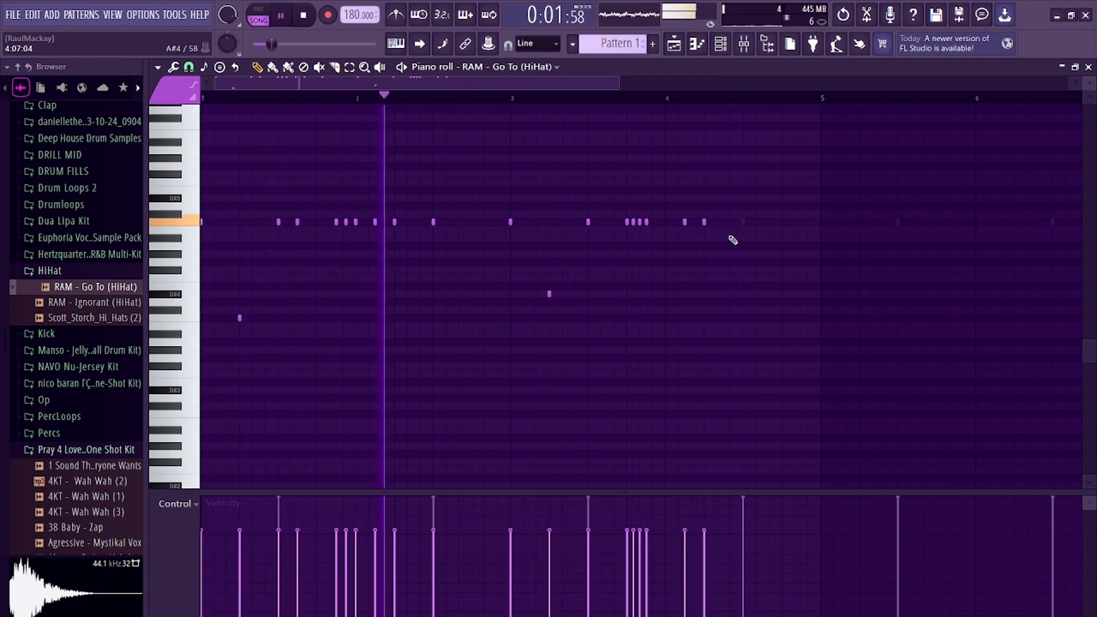
left_click(744, 222)
left_click(783, 223)
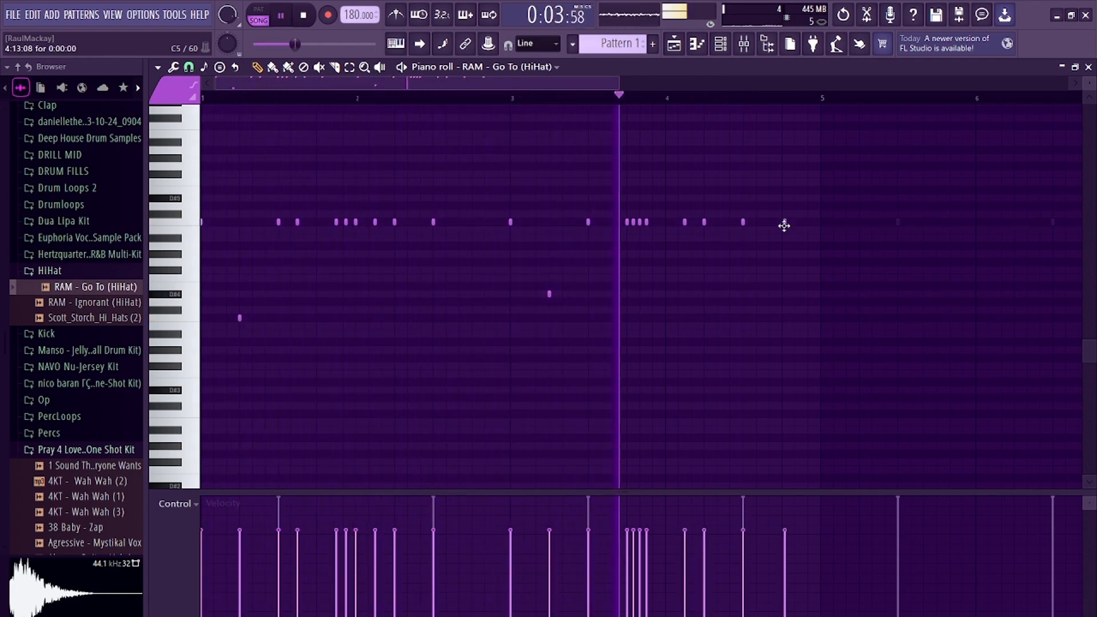
left_click_drag(783, 226, 781, 228)
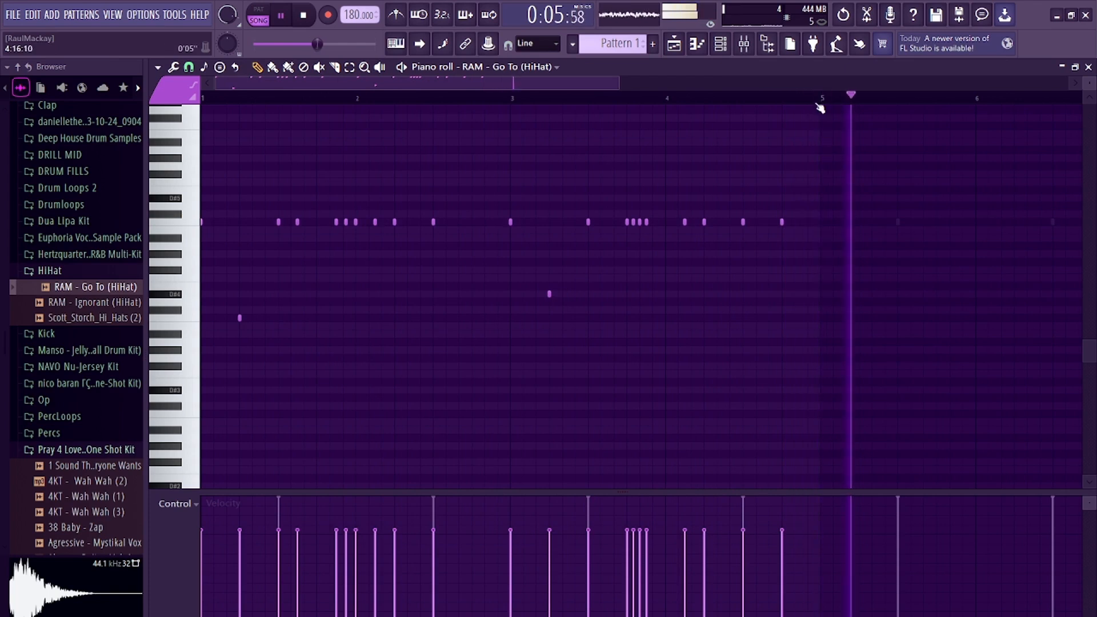
key("space")
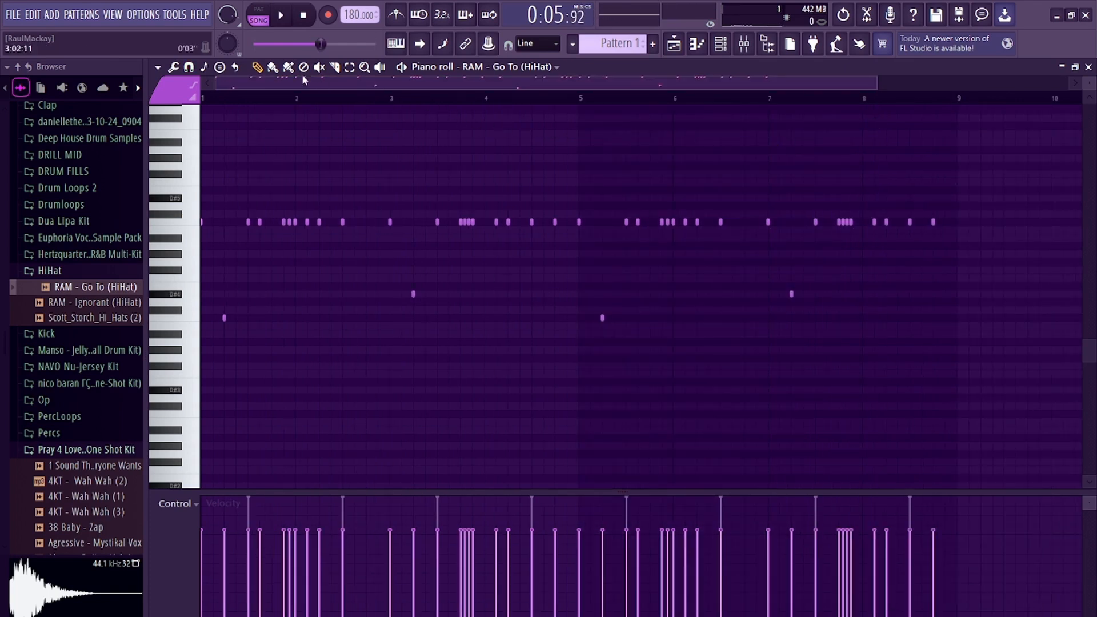
Set grid snapping to (none) and shift the hi-hat notes slightly late off the grid
left_click(191, 68)
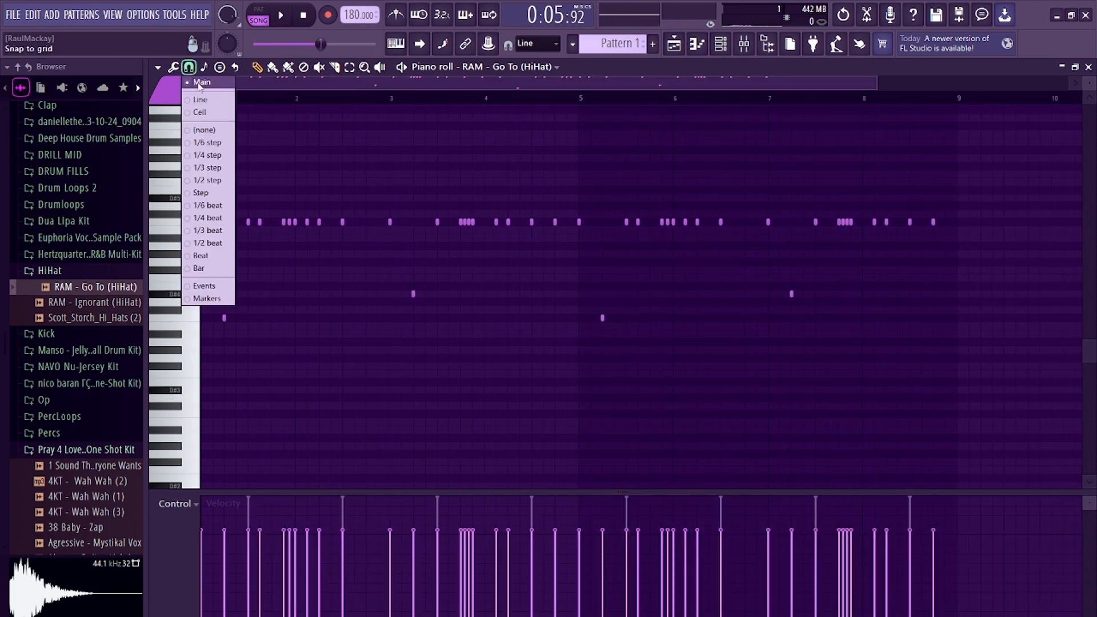
left_click(205, 130)
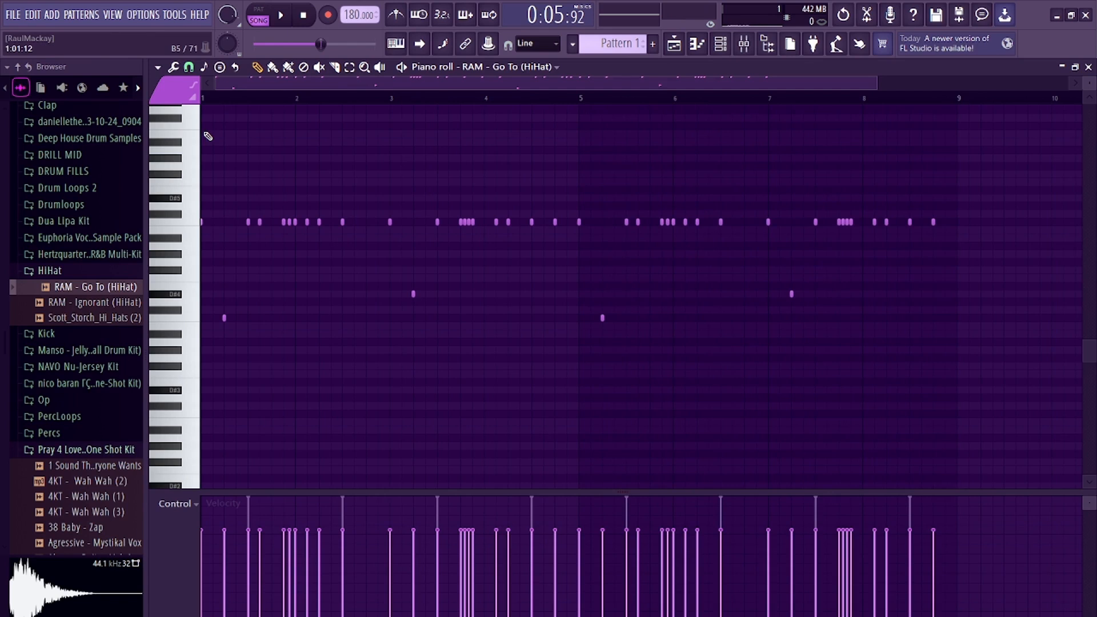
scroll(208, 136, "up", 5)
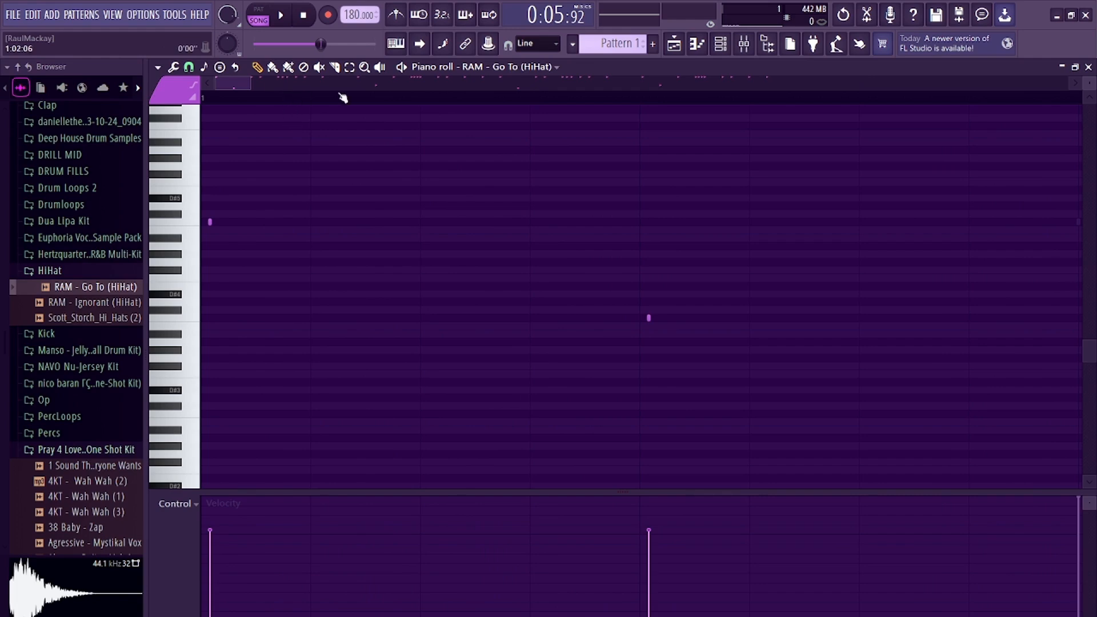
left_click_drag(250, 82, 890, 139)
Load the spinz 808 sample as a new channel above the hi-hat and open its piano roll
left_click(1089, 67)
scroll(93, 343, "up", 10)
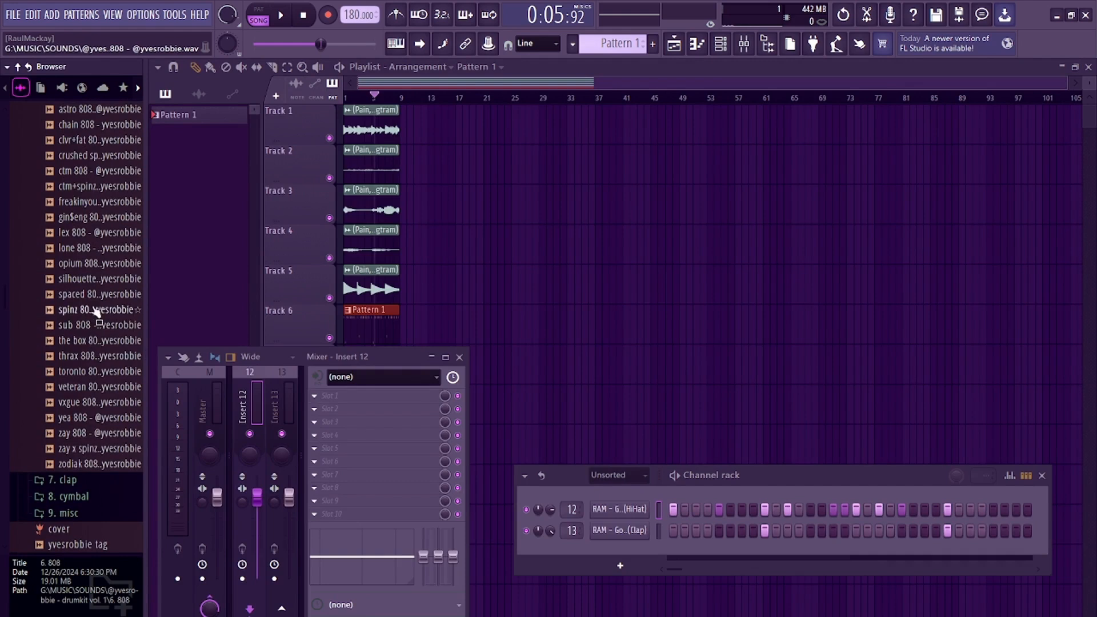
left_click_drag(91, 310, 688, 468)
left_click_drag(610, 500, 612, 503)
key("F7")
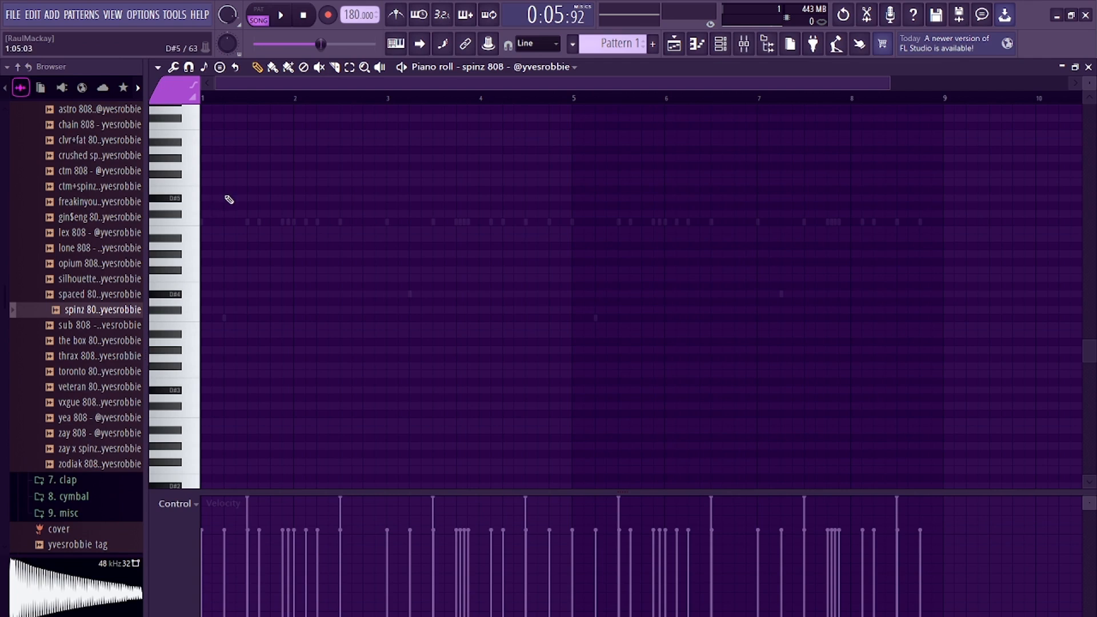
Place 808 notes D#5 at bar 1, G#5 at bar 3, A#4 at bar 5 and B4 at bar 7, and audition them
left_click(164, 199)
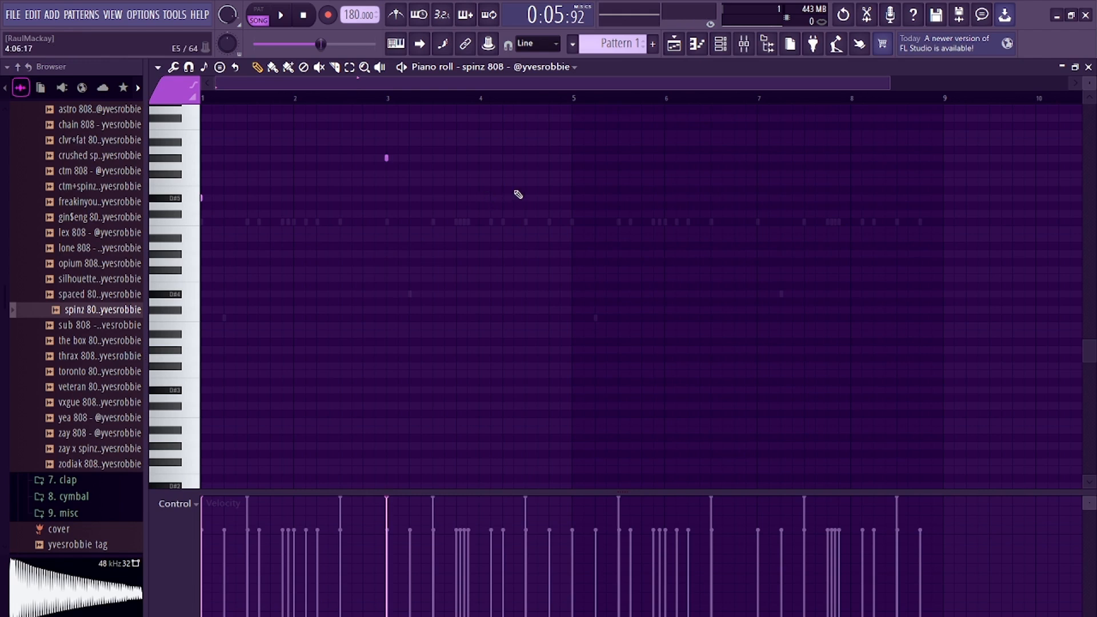
left_click(572, 238)
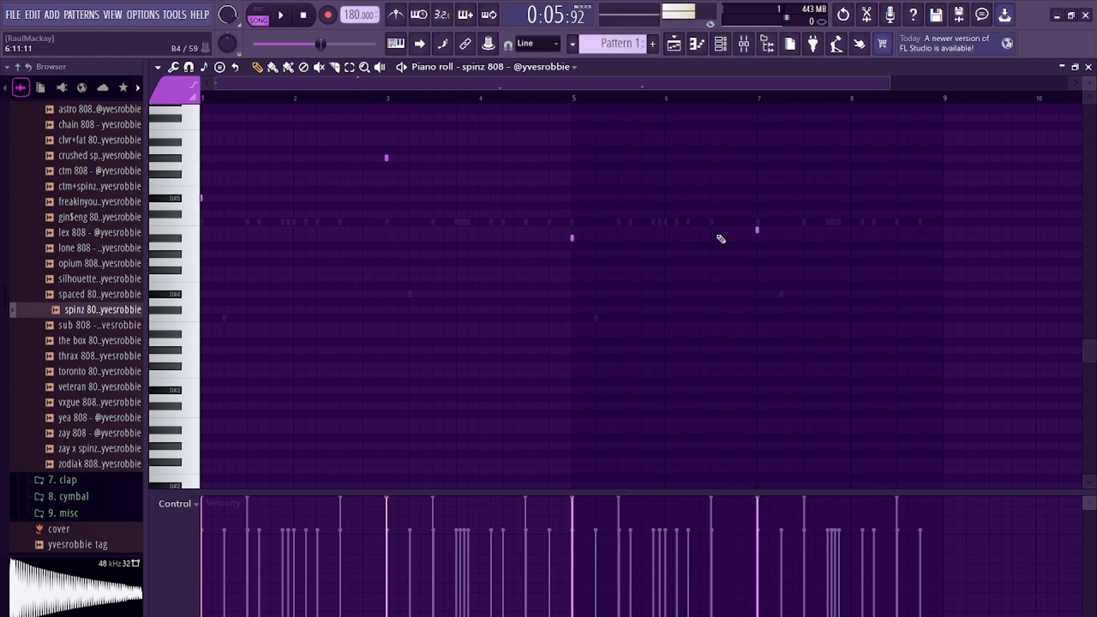
key("space")
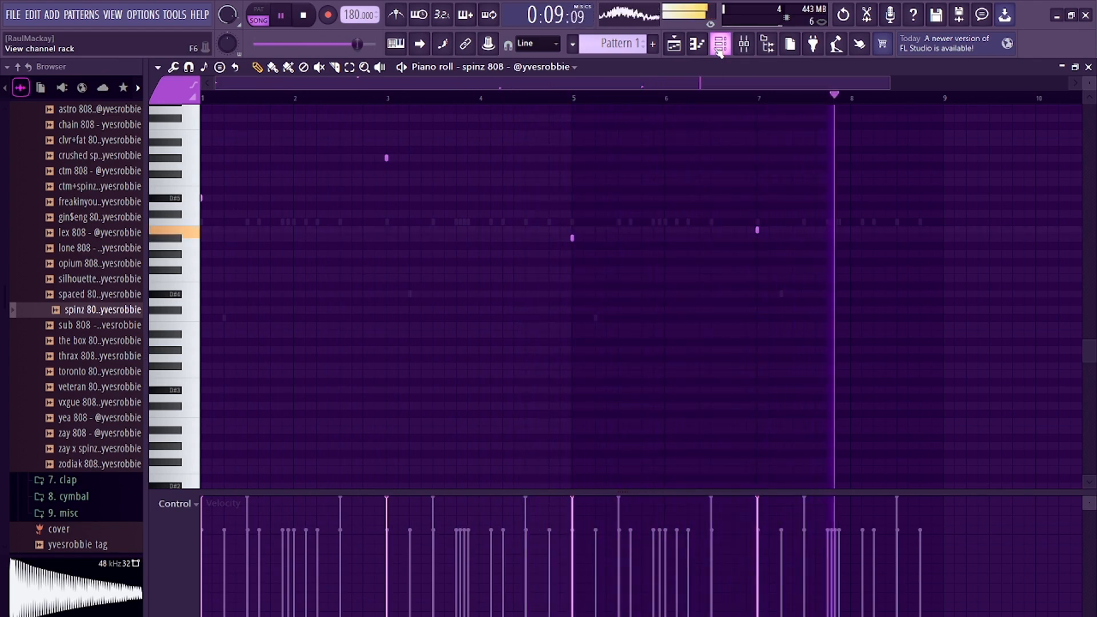
key("space")
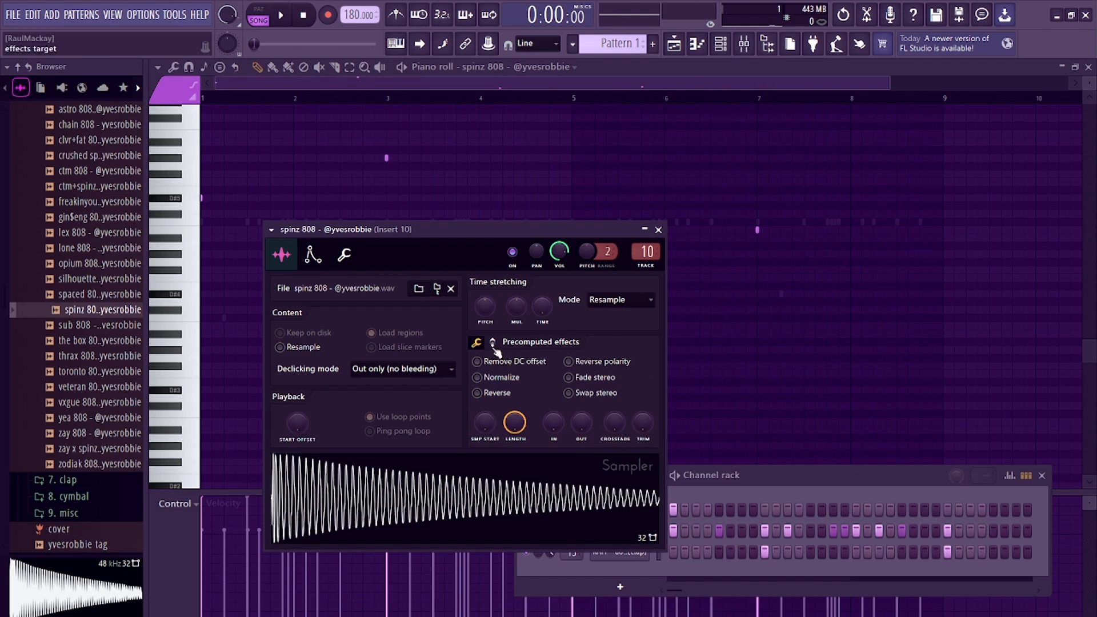
Boost the spinz 808 sample's gain by about 4%, raise its quick fade-out to shorten the tail, and check it in playback
left_click(492, 342)
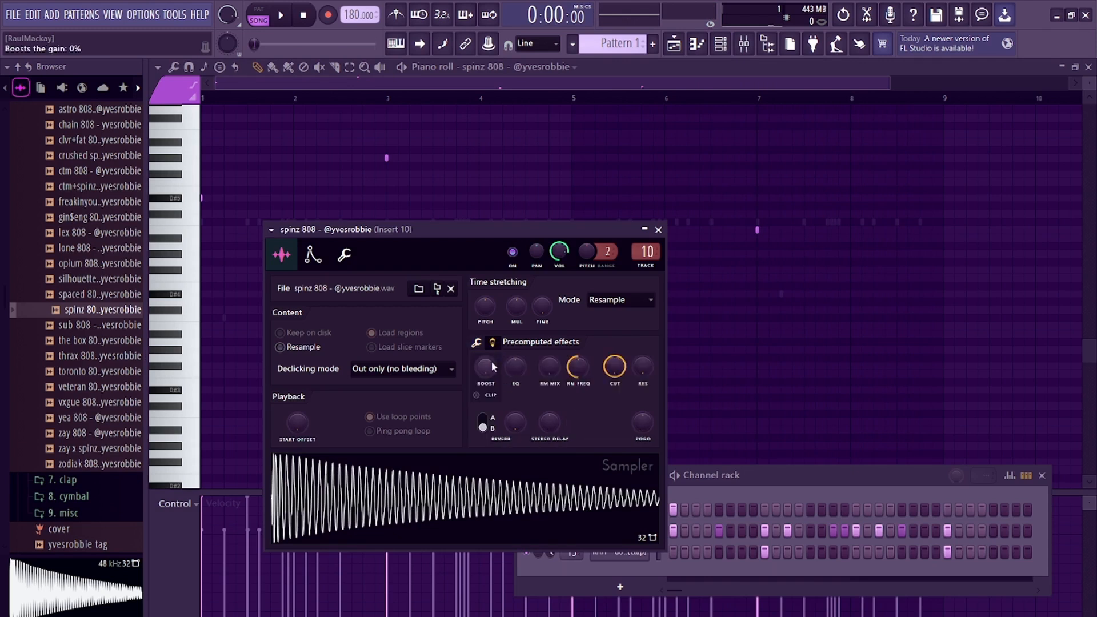
left_click_drag(490, 370, 490, 364)
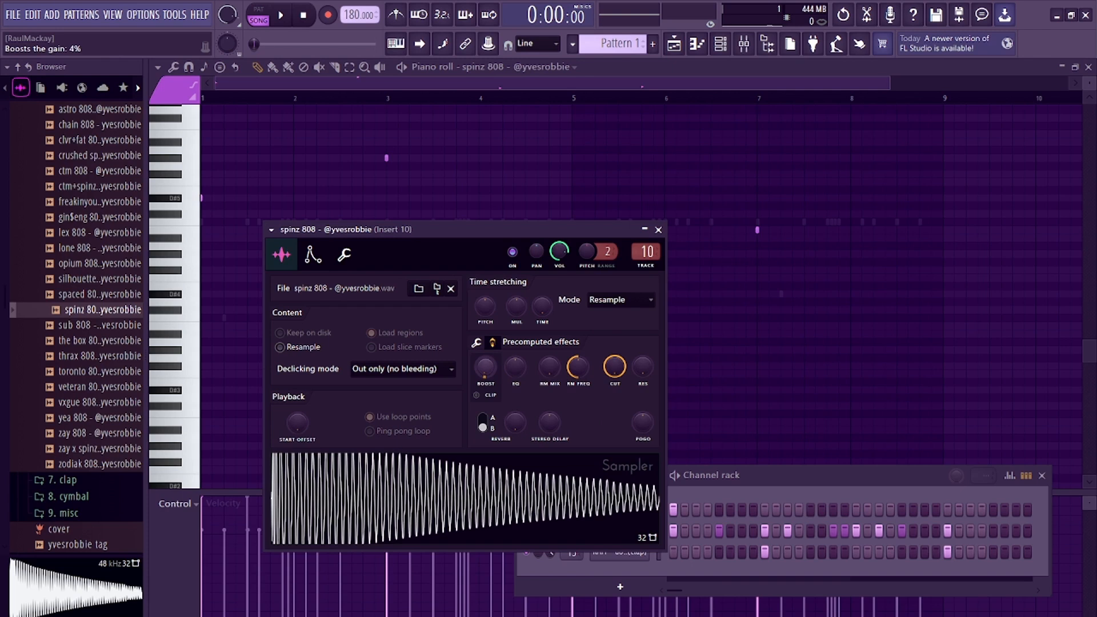
left_click(483, 345)
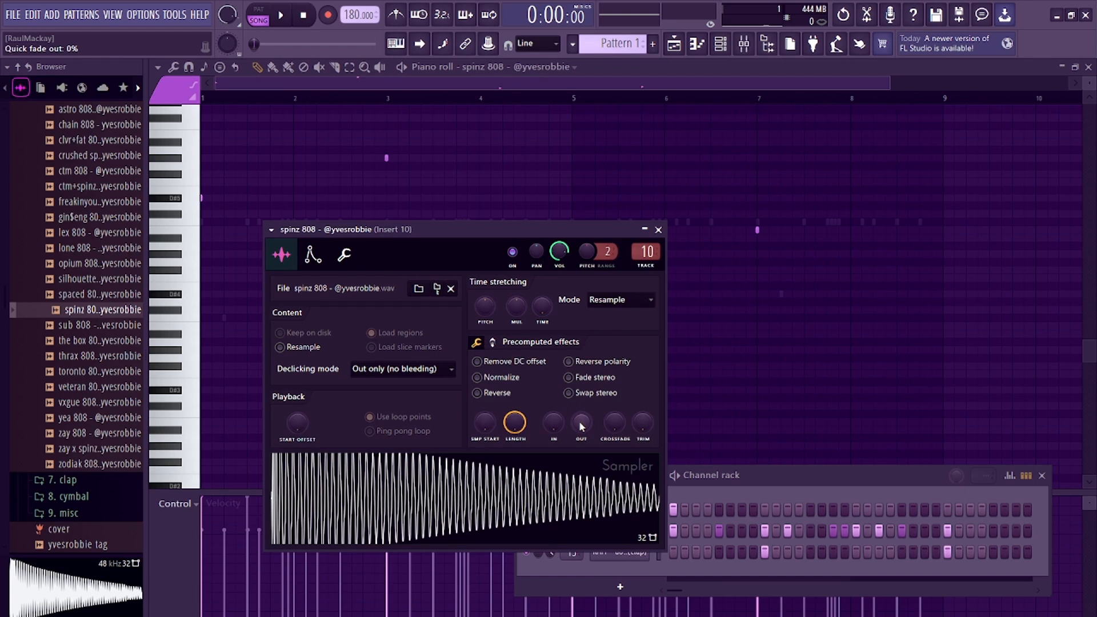
left_click_drag(582, 426, 582, 417)
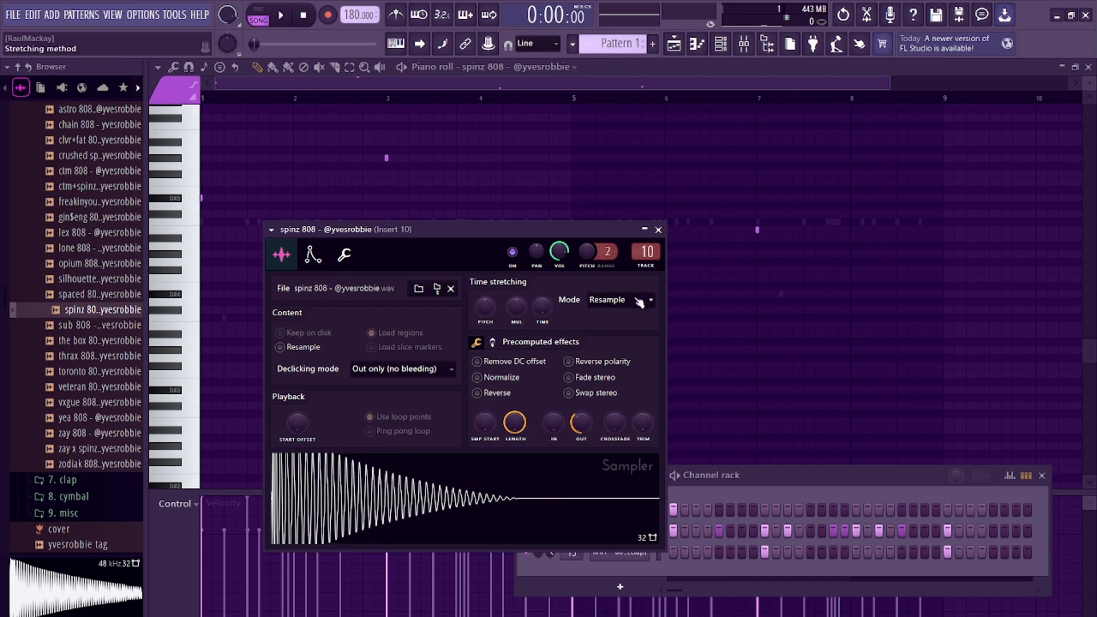
left_click(659, 230)
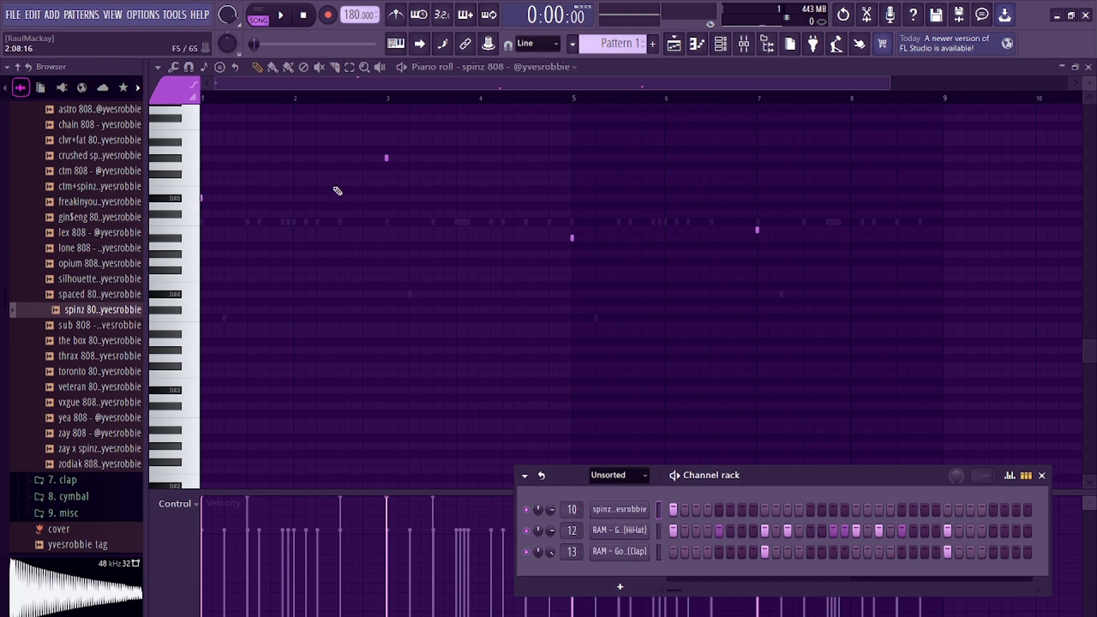
key("space")
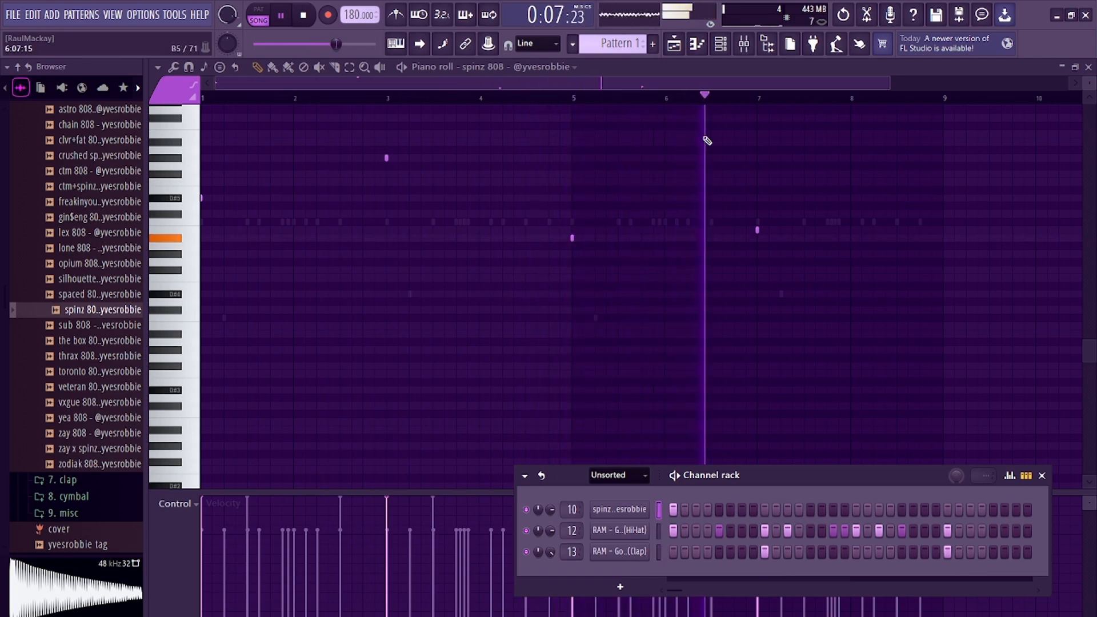
key("space")
Load Fruity Soft Clipper in the Master track's first effect slot and listen to the beat with it
key("F9")
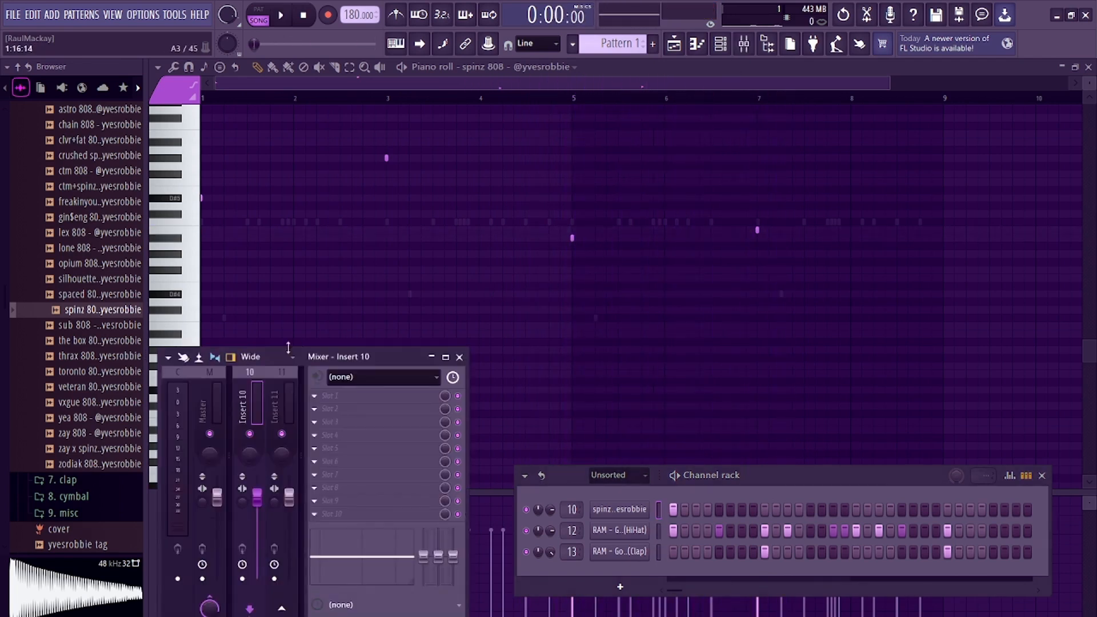
left_click(217, 407)
left_click(331, 399)
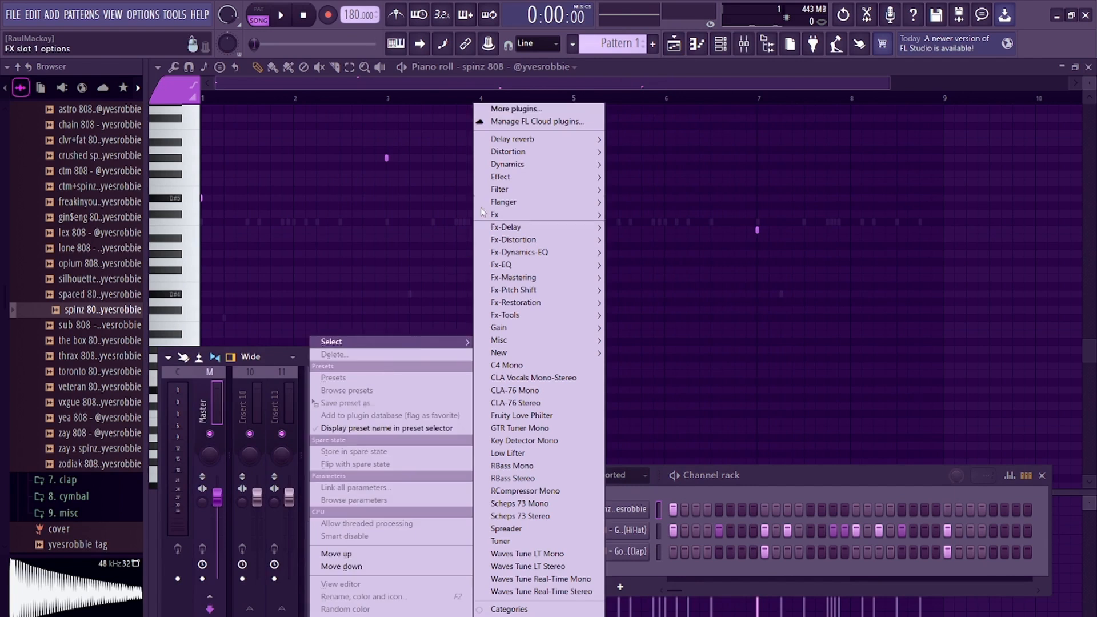
mouse_move(510, 157)
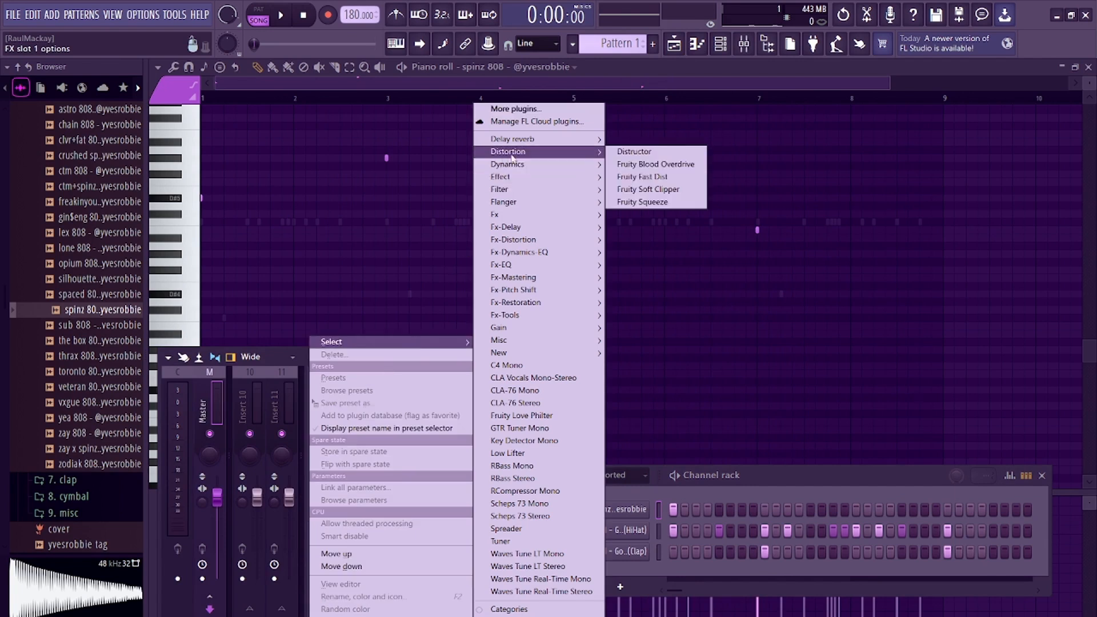
left_click(651, 189)
left_click(379, 156)
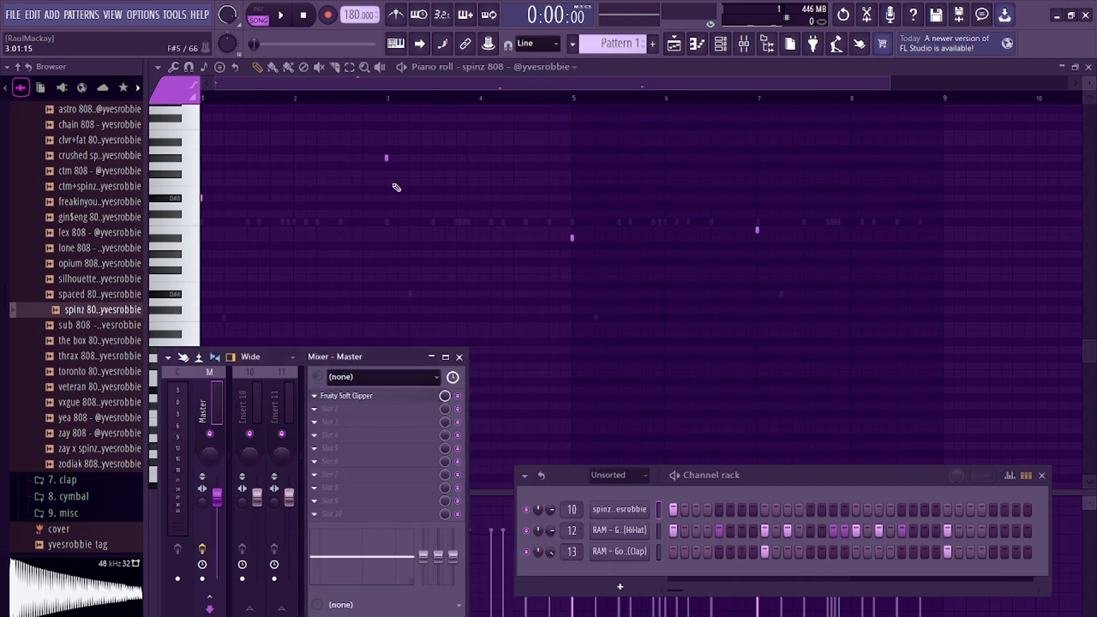
key("space")
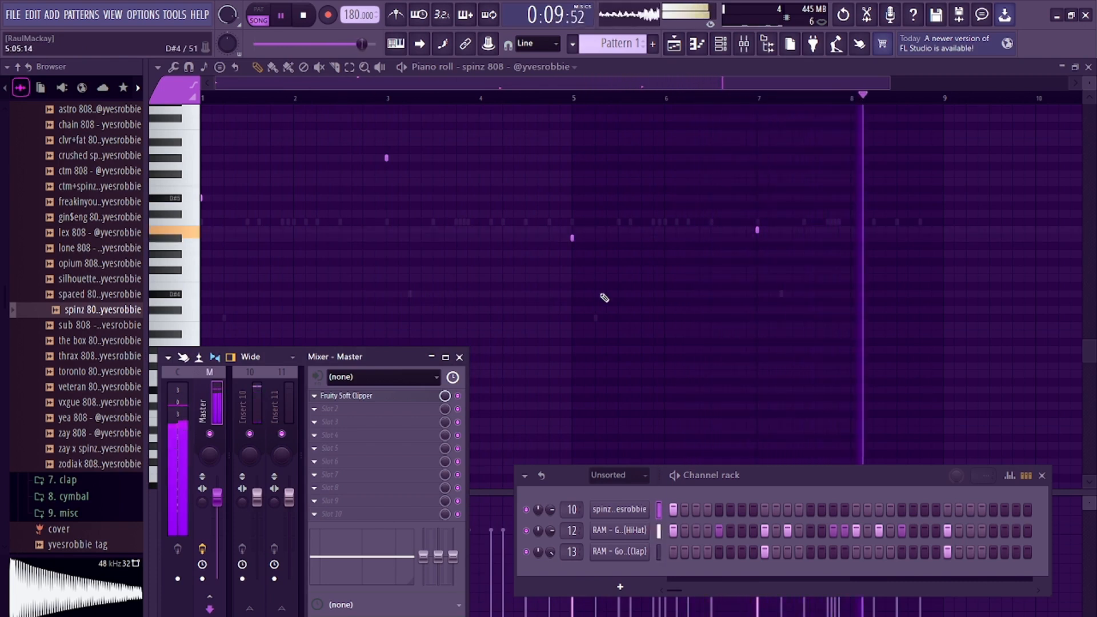
key("space")
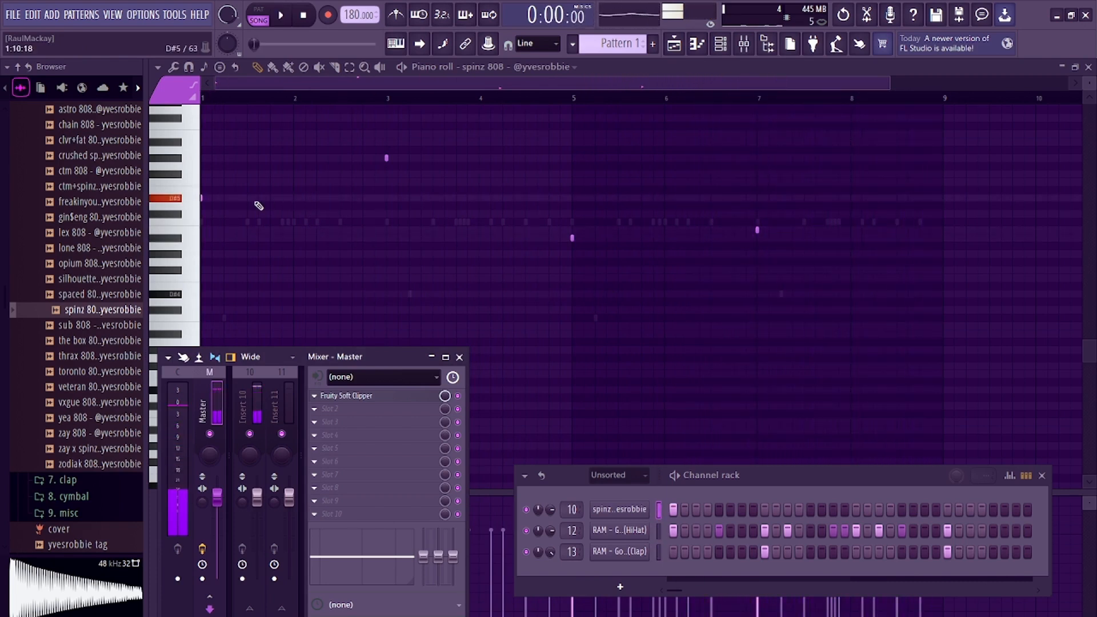
Add repeated 808 notes at steps 5 and 11 of bars 2, 4, 6 and 8, plus bar 8 steps 9 and 15, and legato them
left_click(317, 199)
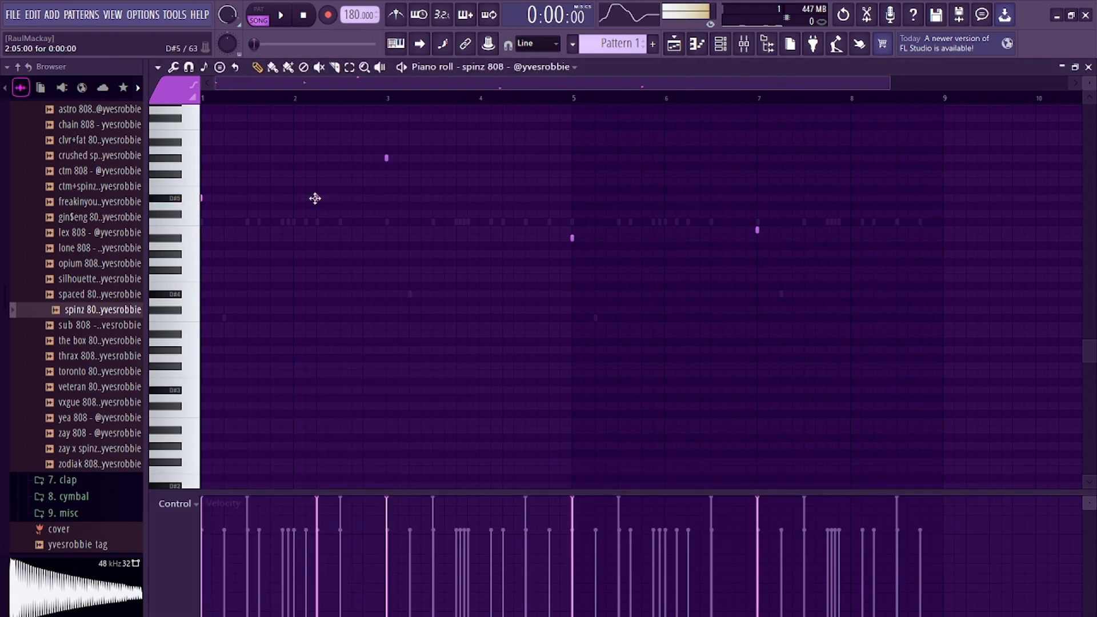
left_click(352, 199)
left_click(505, 160)
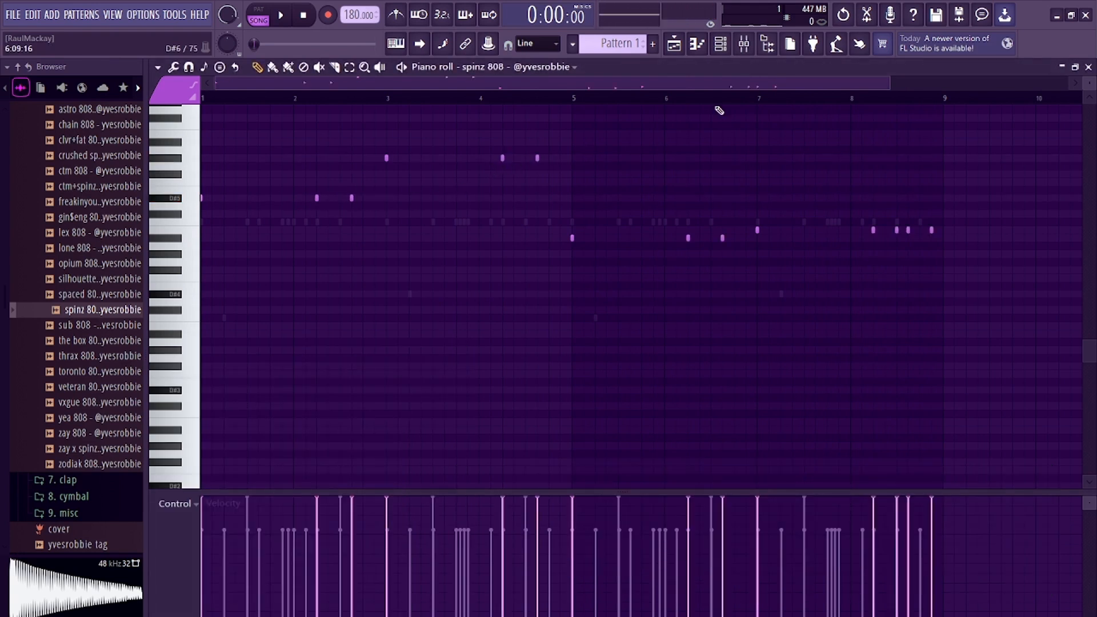
key("ctrl+l")
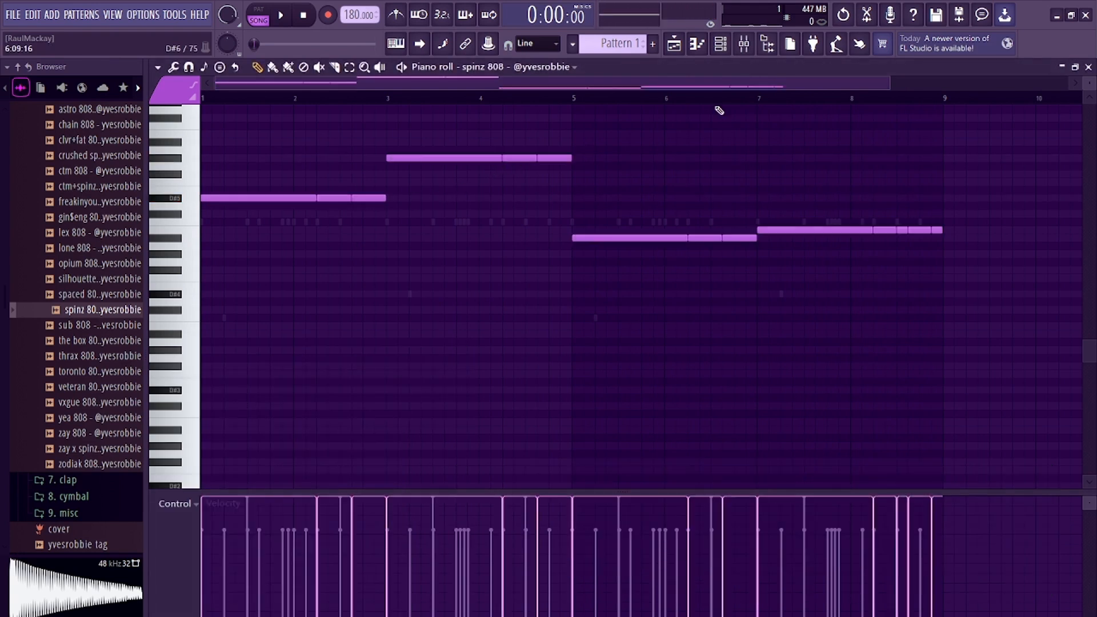
Enable the spinz 808's volume envelope with hold at maximum and delay, attack, decay, sustain and release at minimum
left_click(720, 45)
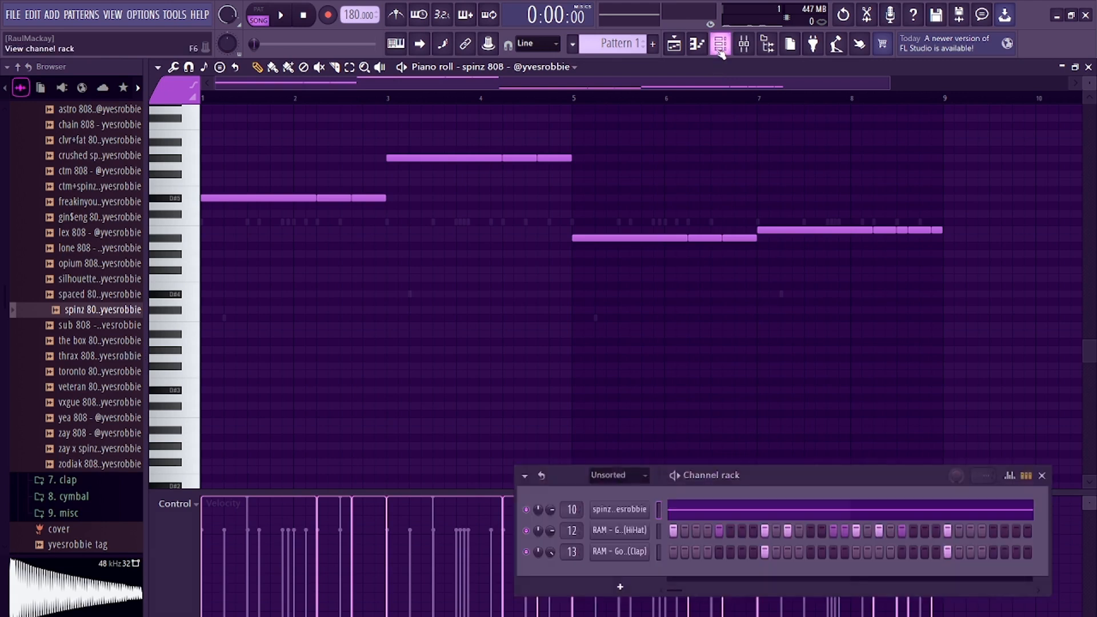
left_click(622, 512)
left_click(315, 256)
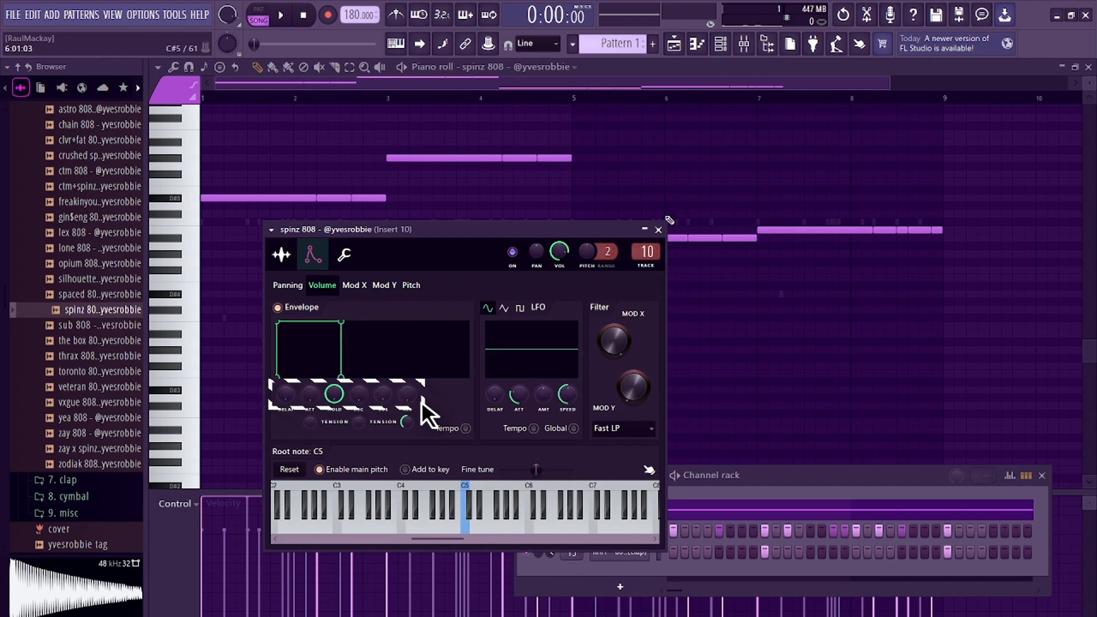
Close the spinz 808's channel settings and play the beat to check the bassline
left_click(658, 229)
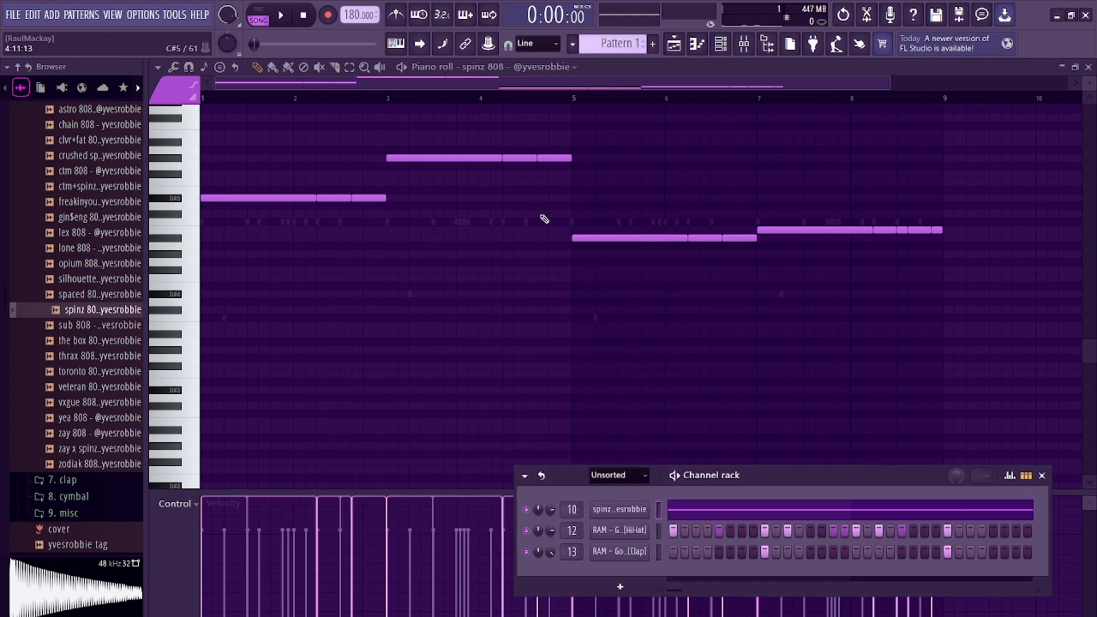
key("space")
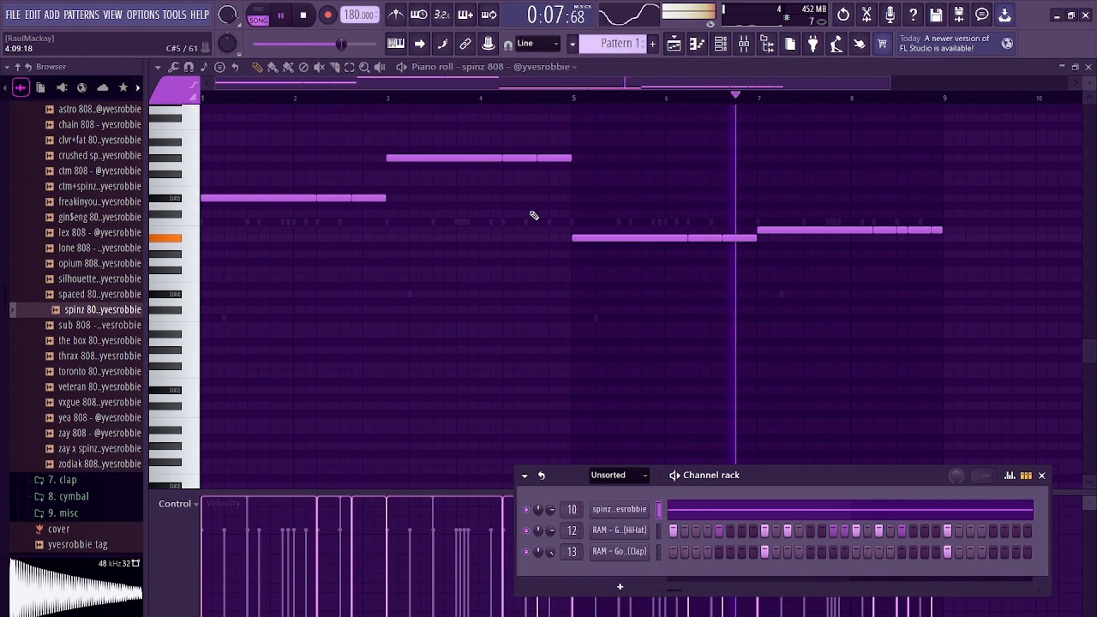
left_click(610, 500)
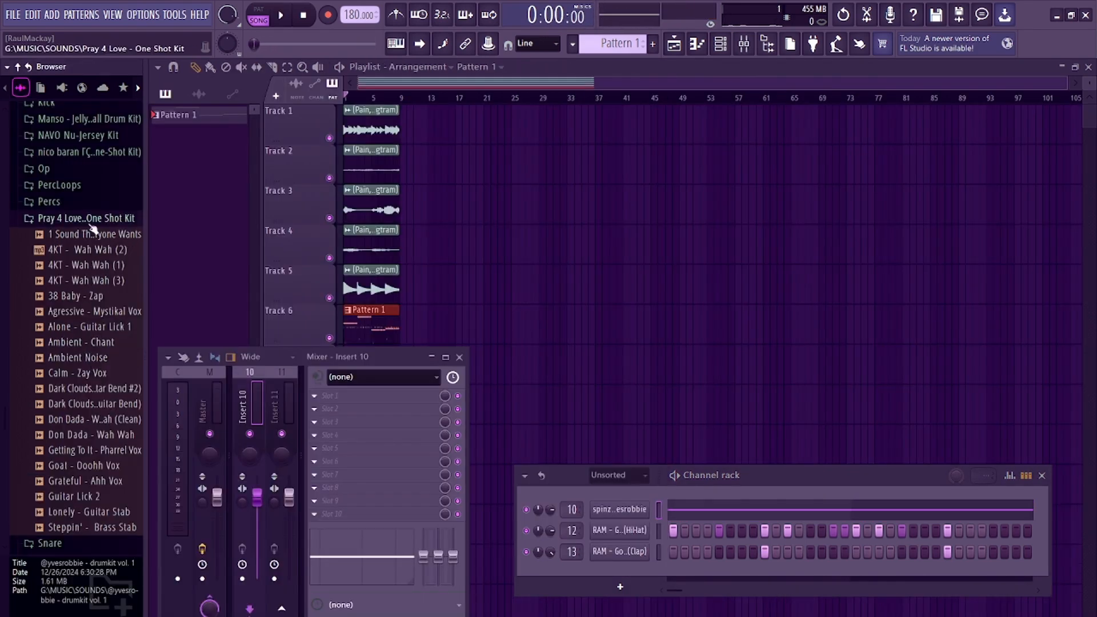
Add the RAM - Go To (Snare) sample as a new channel routed to mixer track 14
left_click(91, 224)
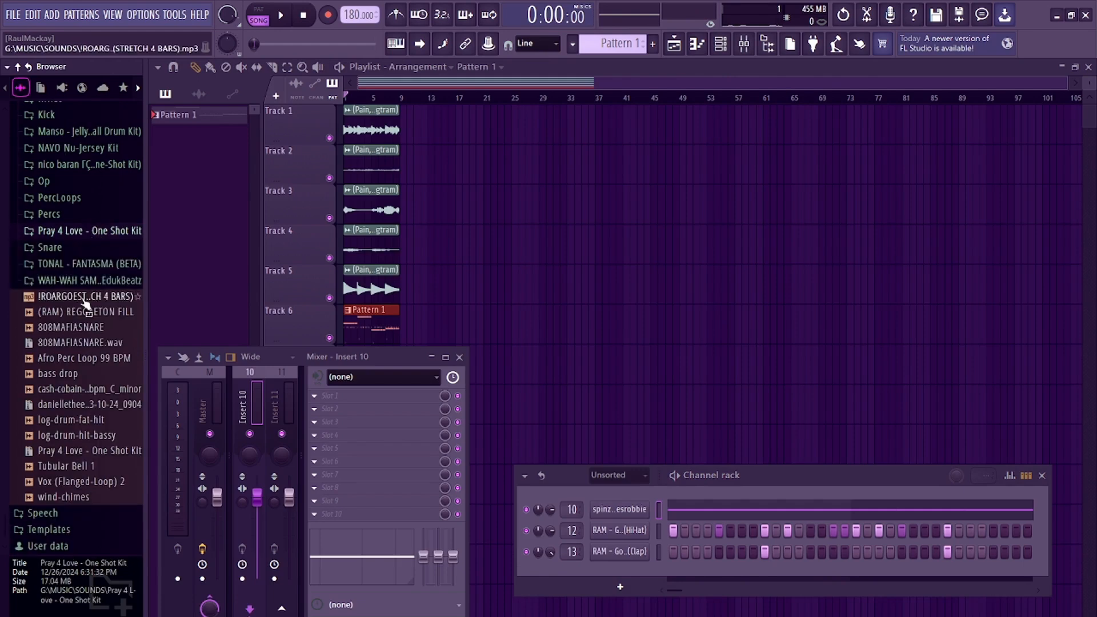
left_click(85, 249)
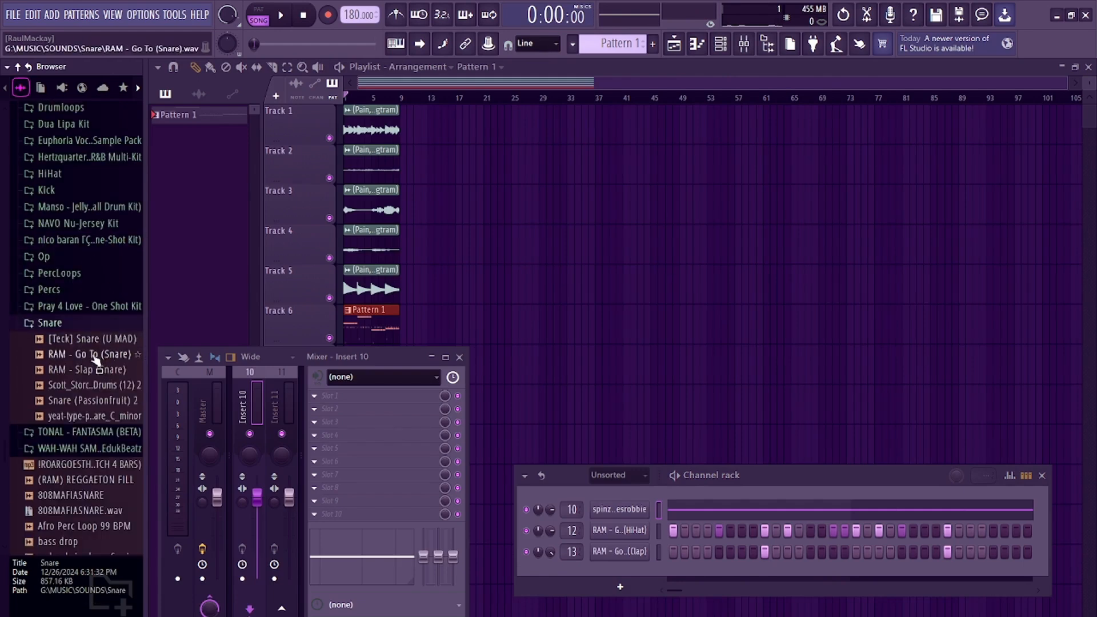
left_click_drag(96, 359, 523, 511)
left_click_drag(611, 578, 571, 557)
Place snare notes at bar 1 step 15, bar 2 step 3 and bar 4 step 3, and repeat them in bars 5 to 8
key("F7")
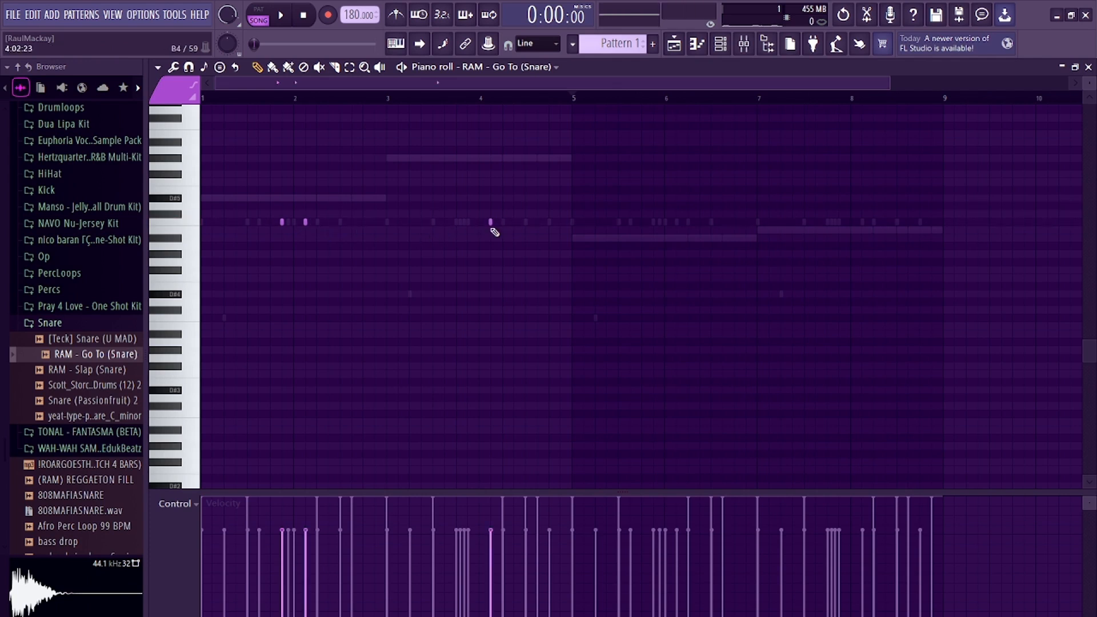
left_click_drag(573, 101, 958, 146)
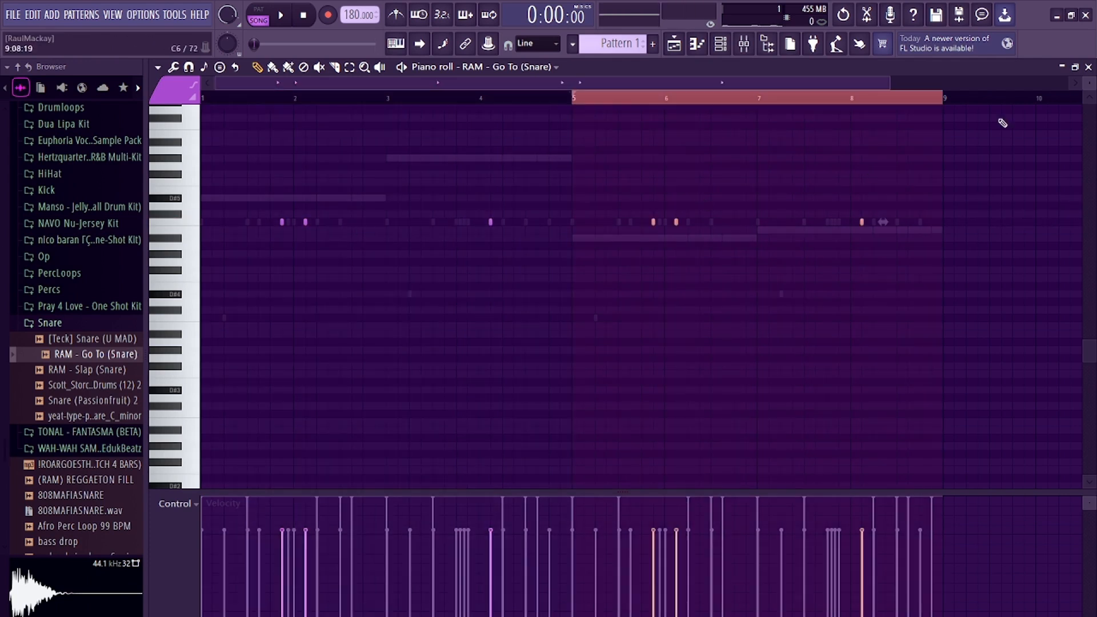
left_click(886, 104)
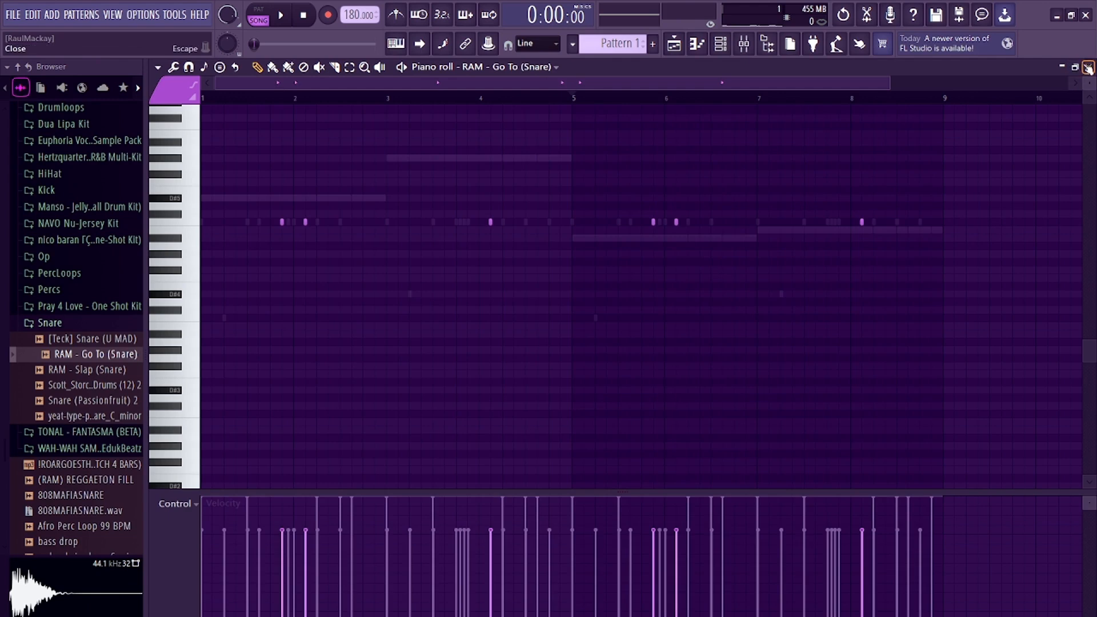
left_click(1089, 68)
Add the RAM - Short (OpenHat) sample as a new channel below the snare on mixer track 15
left_click(44, 257)
left_click(77, 288)
left_click_drag(83, 297, 572, 580)
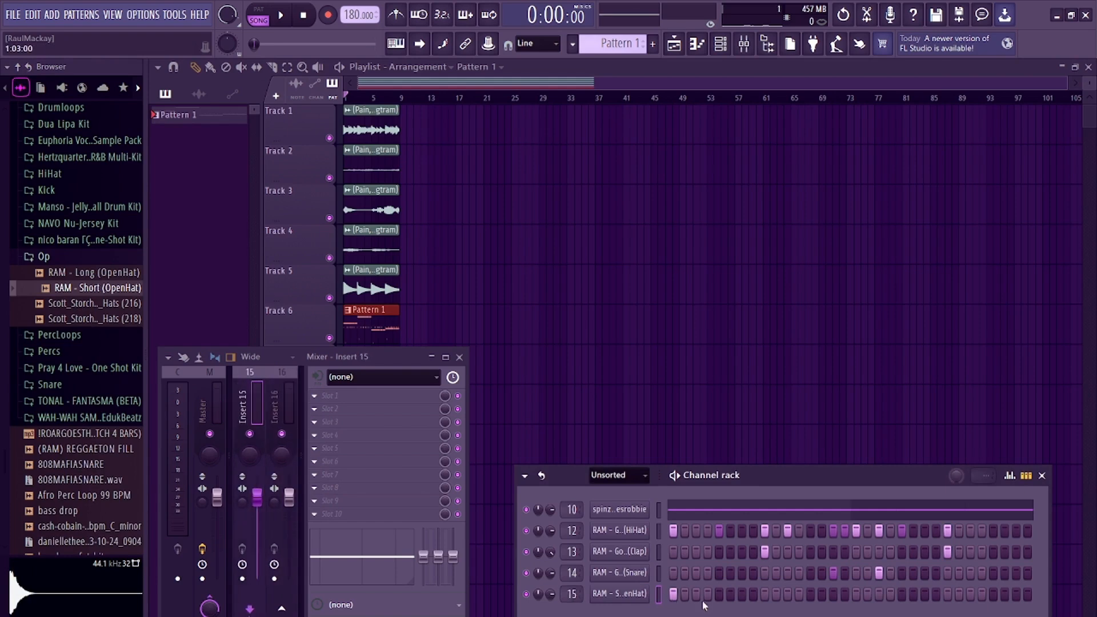
Place open hat notes at steps 1 and 5 of bars 1 and 5, and check them in playback
key("space")
right_click(635, 594)
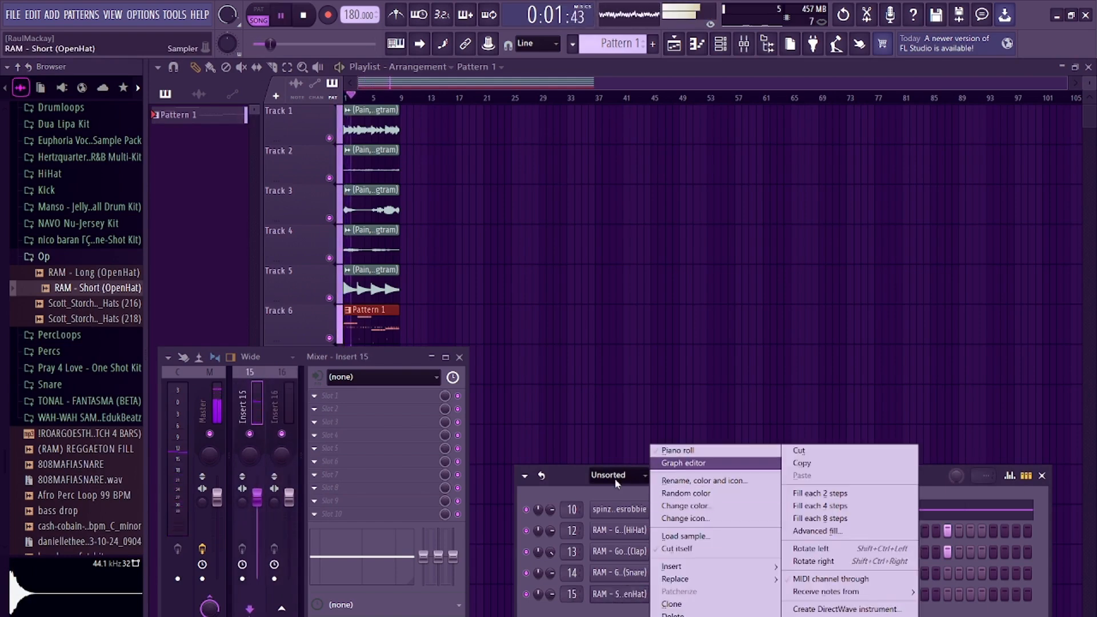
left_click(678, 450)
key("space")
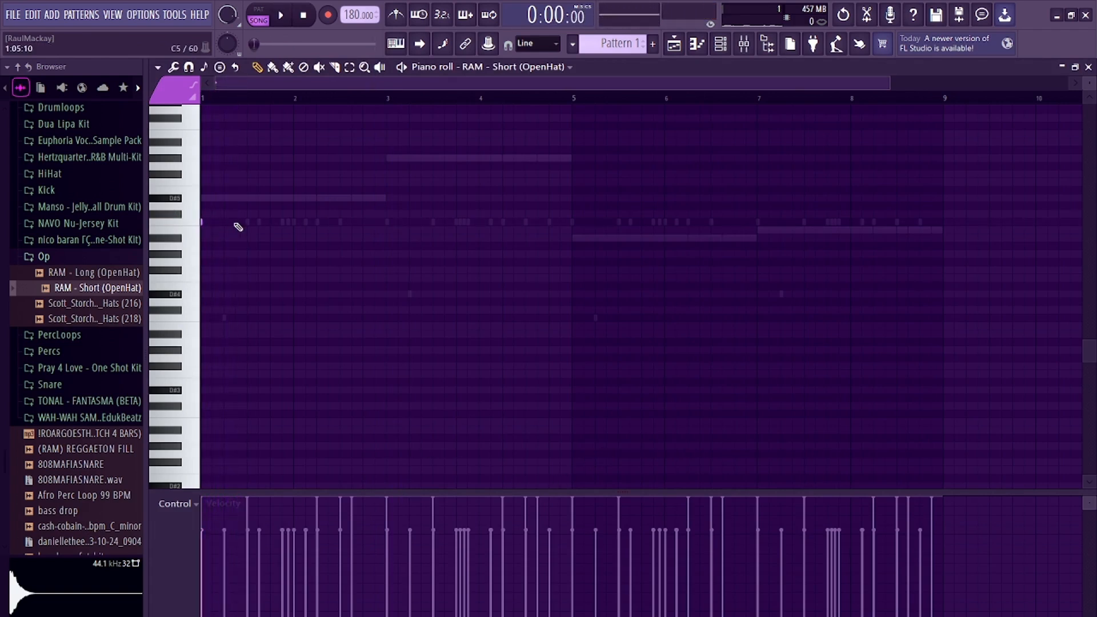
left_click(573, 223)
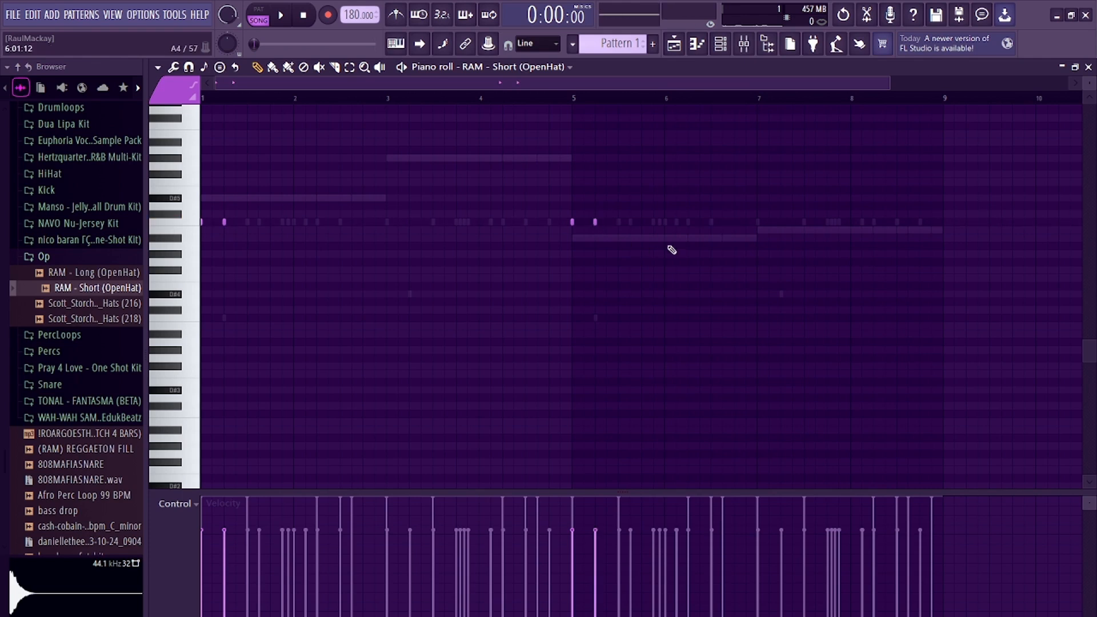
key("space")
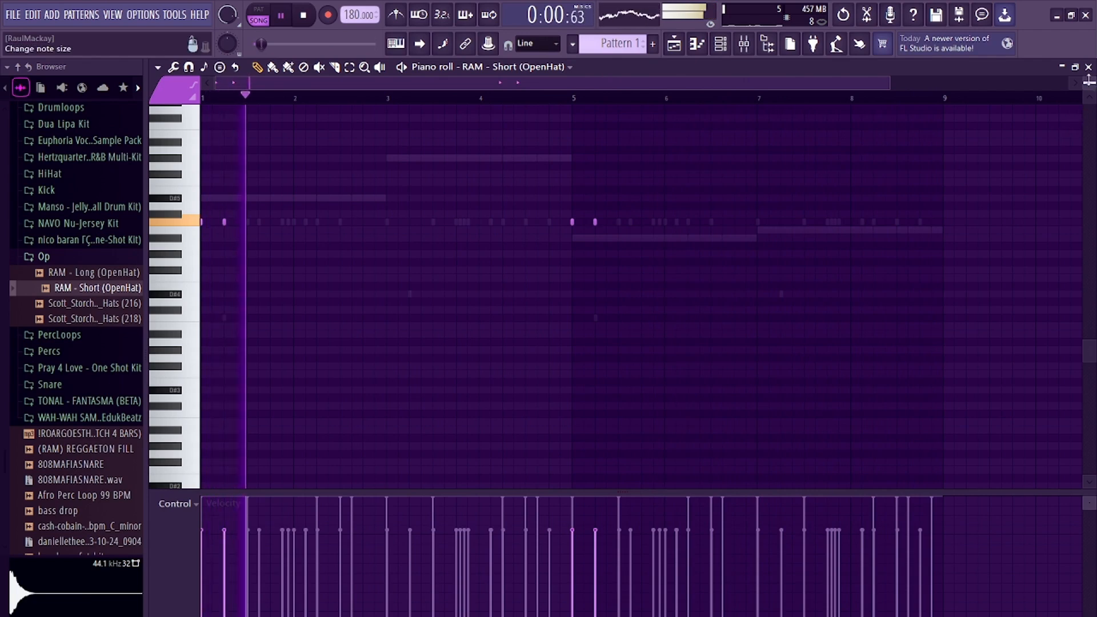
left_click(1089, 68)
key("space")
Add the RAM - Go To (Kick) sample as a new channel directly below the spinz 808 on mixer track 10
scroll(75, 436, "up", 5)
left_click(74, 469)
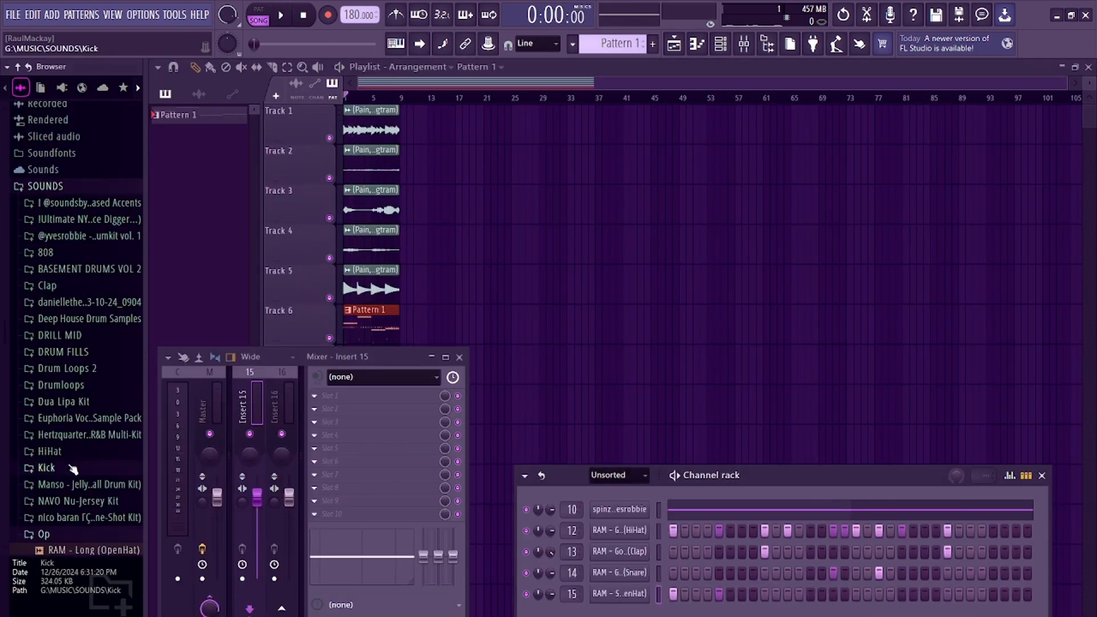
scroll(80, 470, "down", 2)
left_click_drag(92, 454, 451, 447)
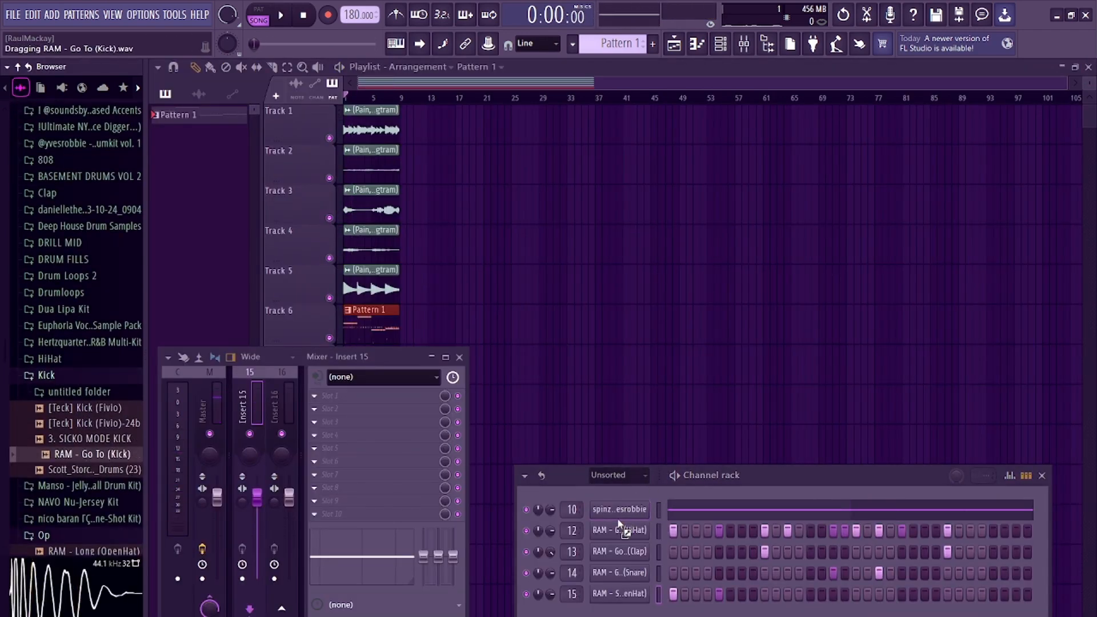
left_click_drag(618, 518, 617, 518)
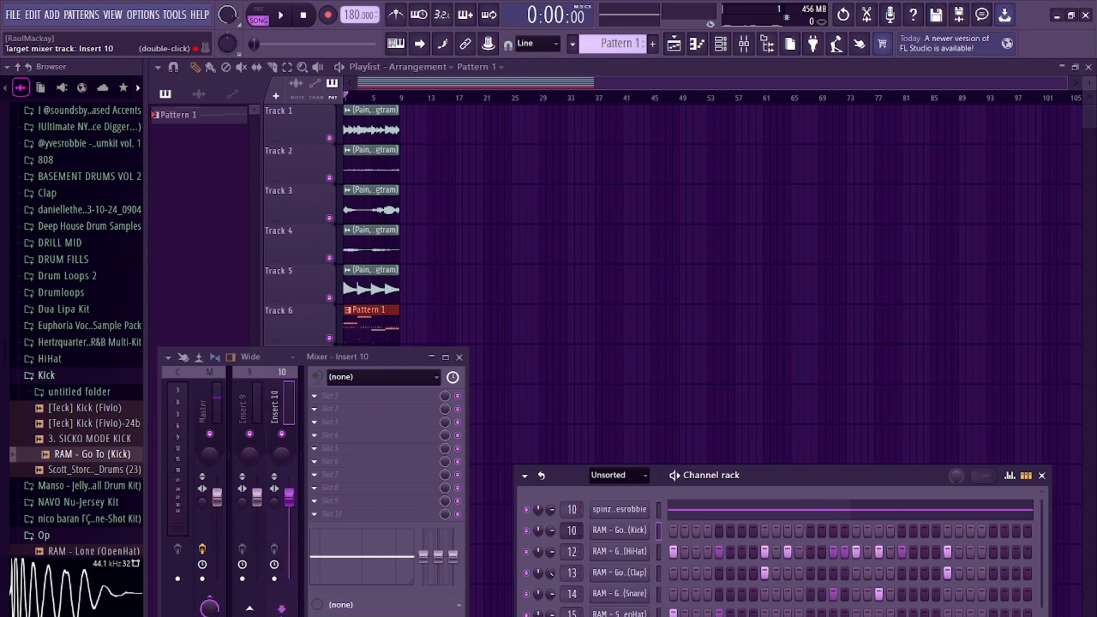
Place kick notes at bar 1 step 1 and bar 2 steps 5 and 11, and duplicate the two-bar pattern through bar 8
key("F7")
left_click(202, 224)
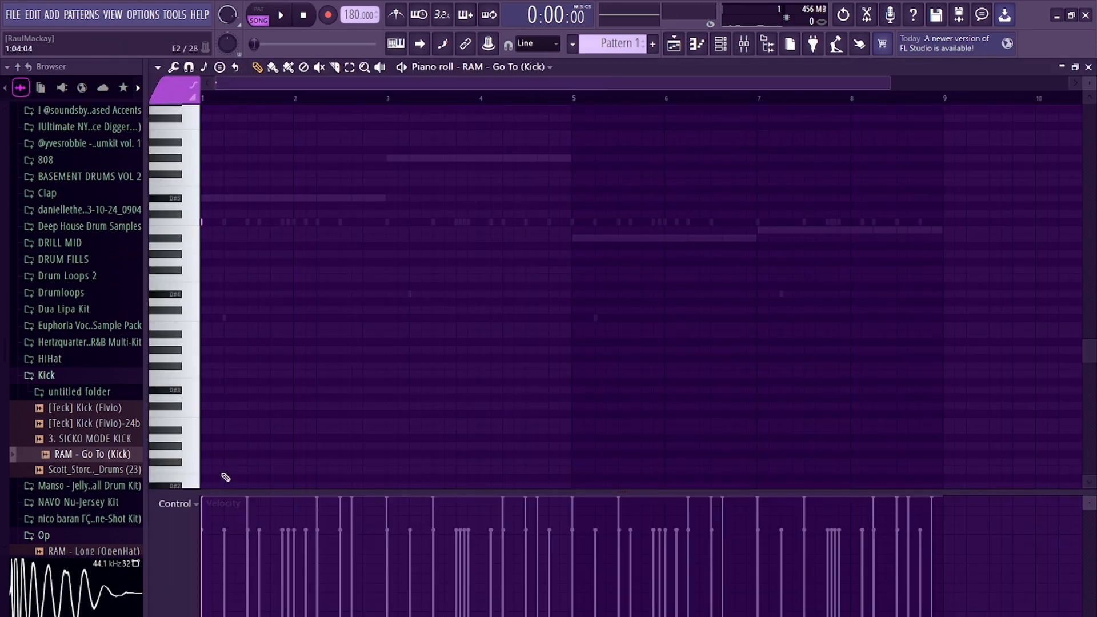
left_click(316, 222)
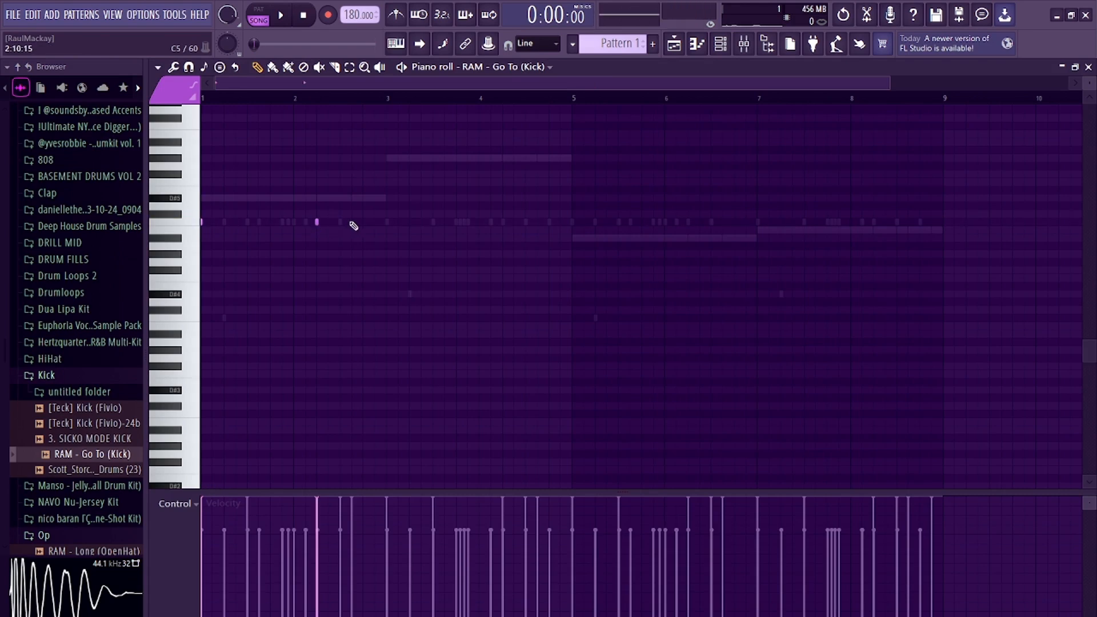
left_click_drag(393, 102, 201, 98)
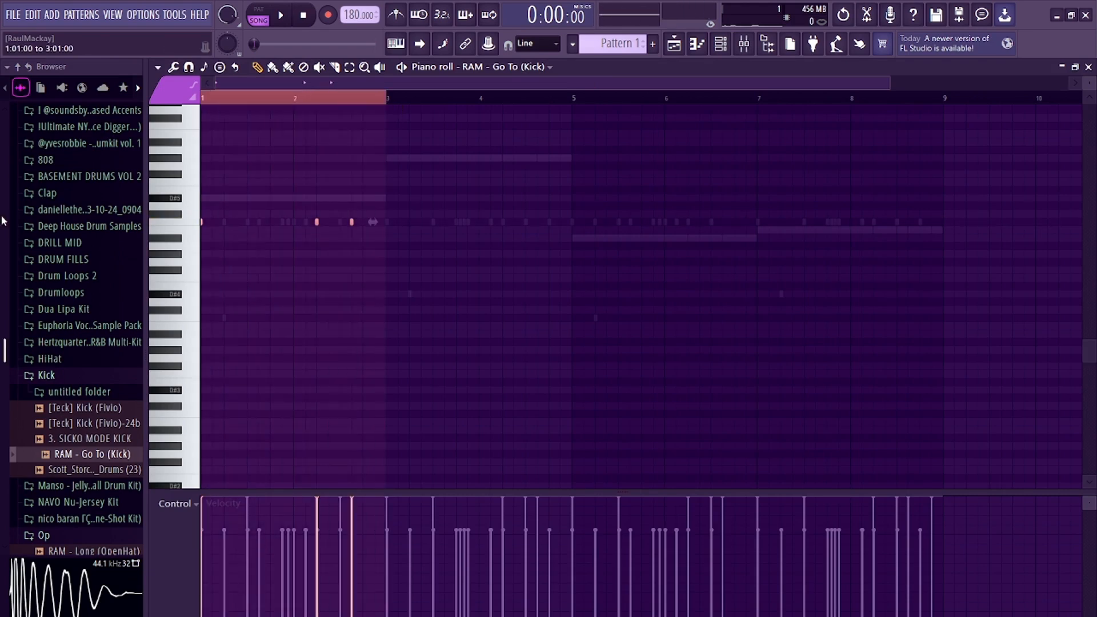
key("ctrl+b")
key("ctrl+b")
key("ctrl+b")
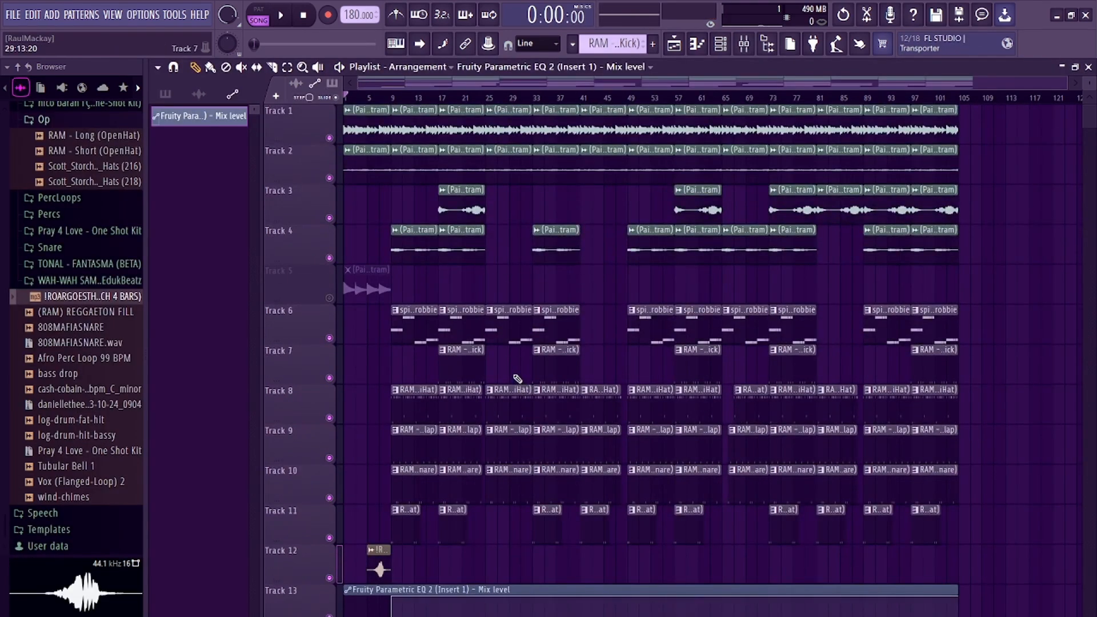
Play the full song arrangement from the start to listen to the beat
key("space")
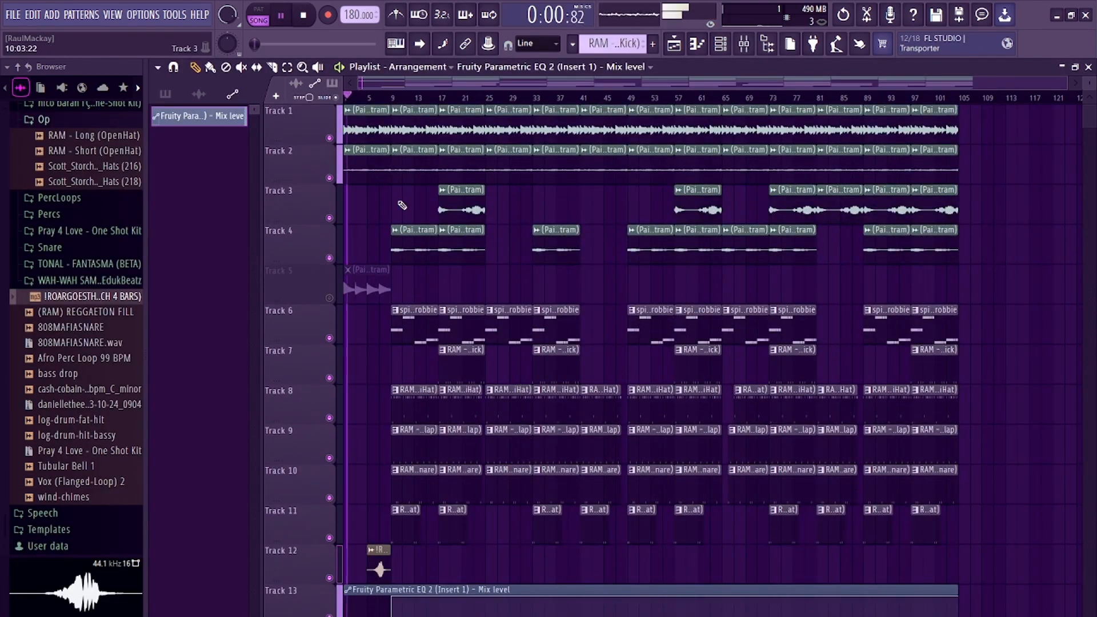